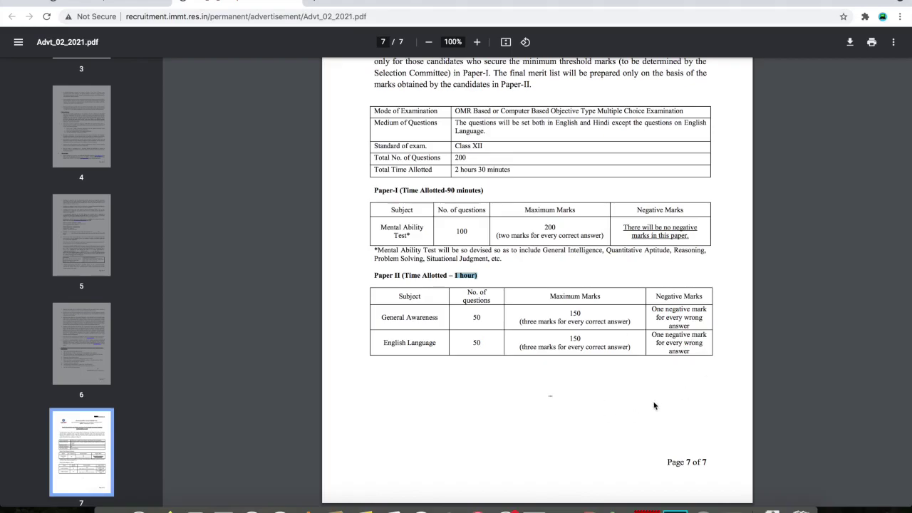
Scroll back up to page 1 of the Advertisement No. 02/2021 PDF
scroll(561, 317, "up", 10)
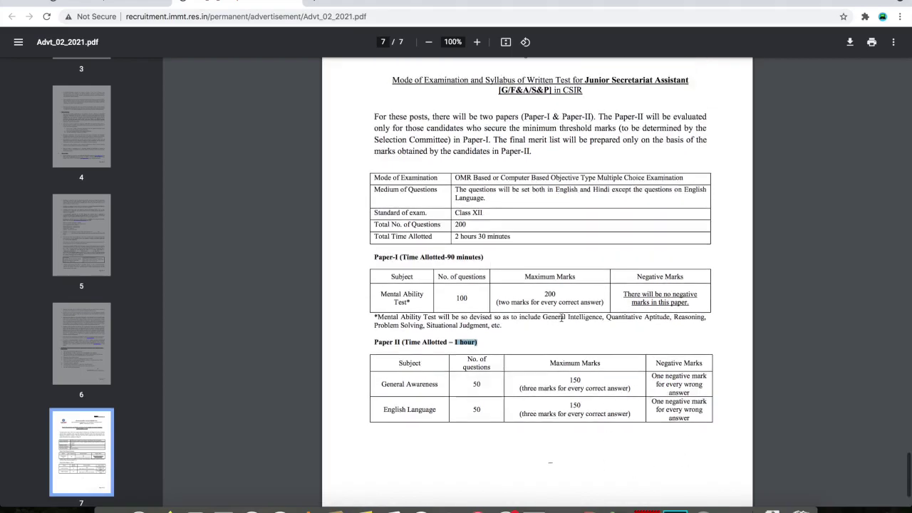
scroll(560, 317, "up", 20)
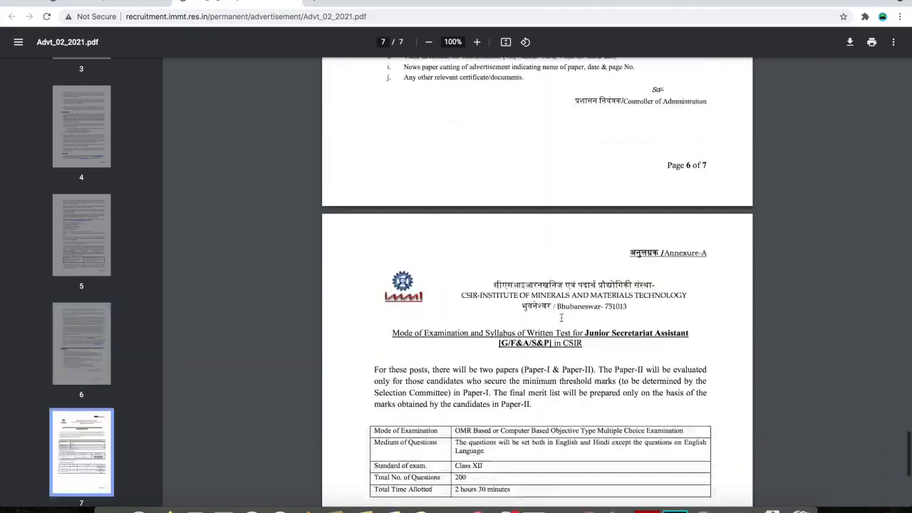
scroll(561, 317, "up", 5)
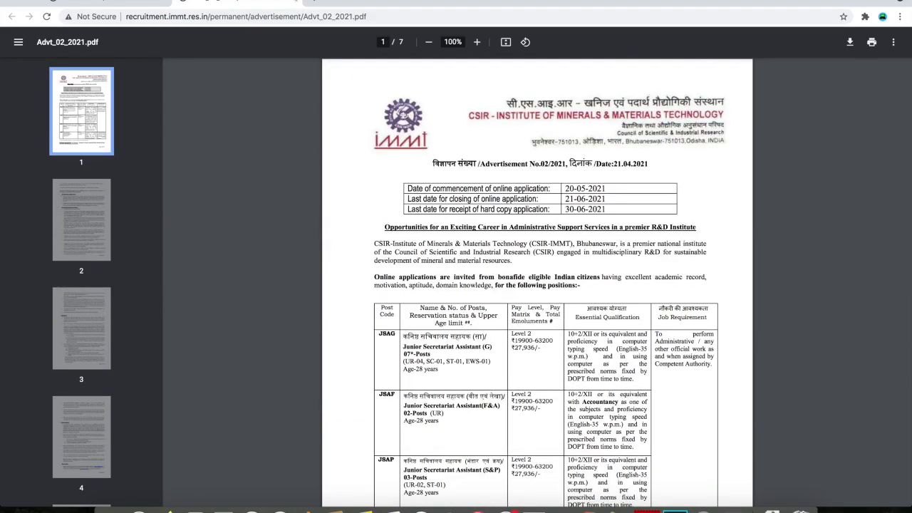
Open Apply Online for Advertisement 02/2021 and review the portal's Junior Secretariat Assistant and Stenographer tables
left_click(293, 2)
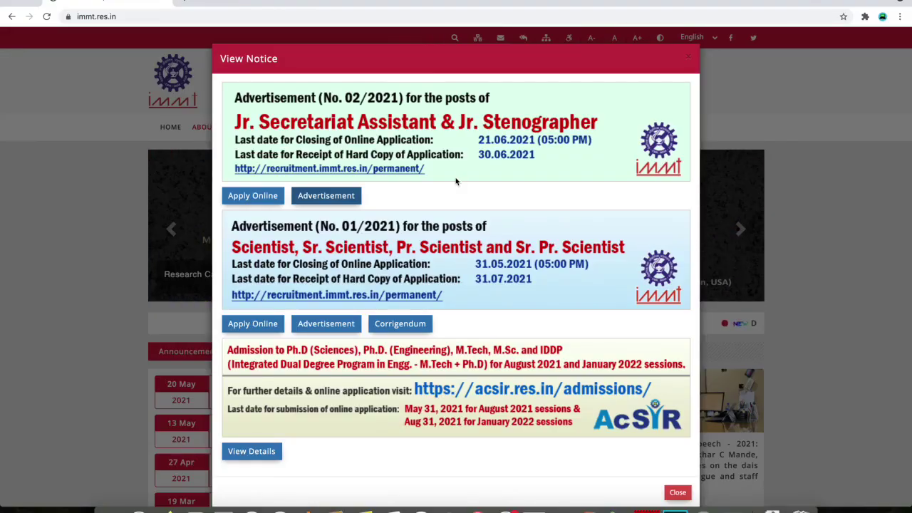
left_click(254, 201)
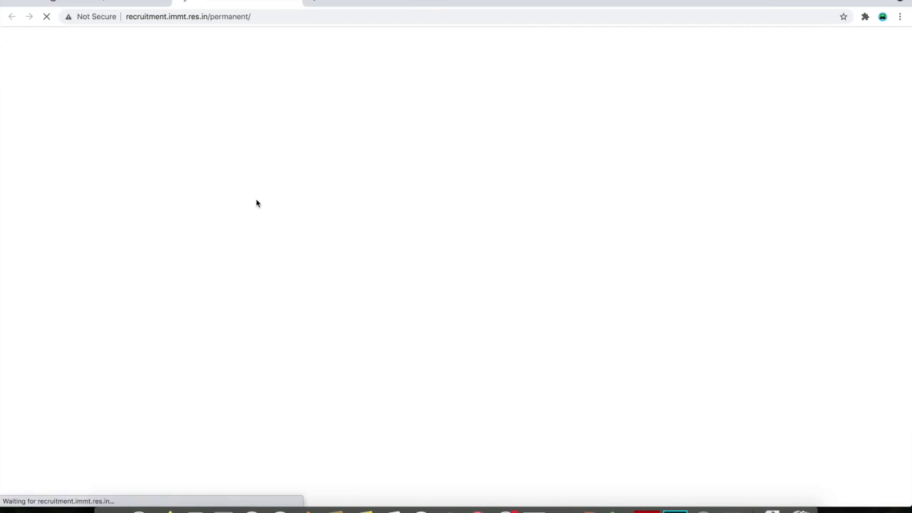
scroll(423, 285, "down", 5)
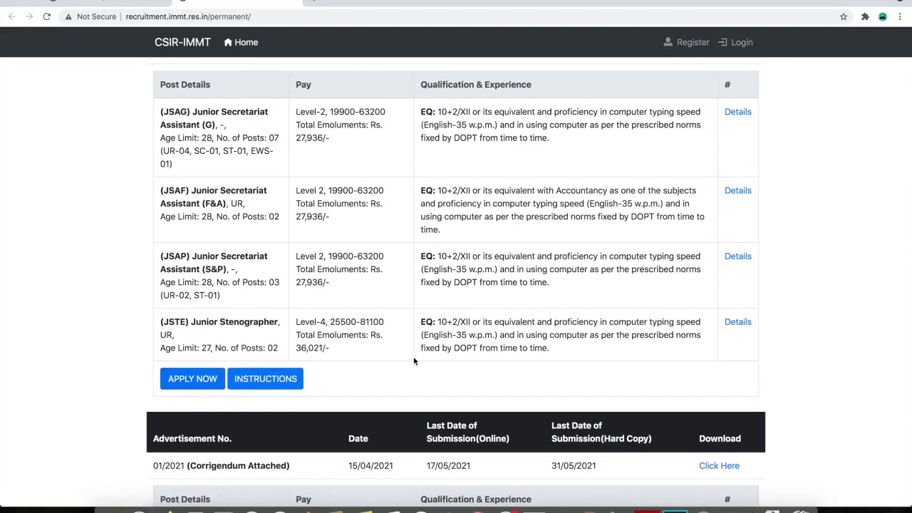
scroll(414, 361, "down", 4)
scroll(413, 361, "down", 3)
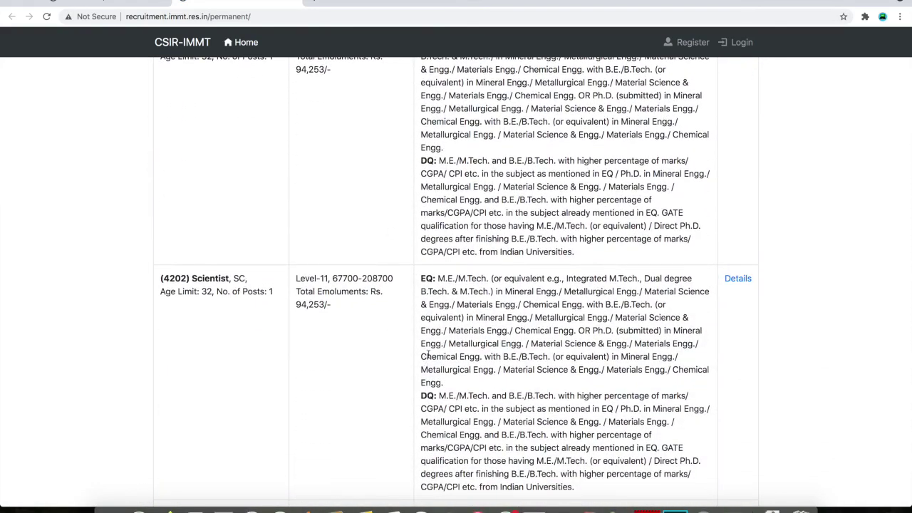
scroll(426, 354, "down", 10)
scroll(426, 354, "down", 20)
scroll(426, 356, "down", 20)
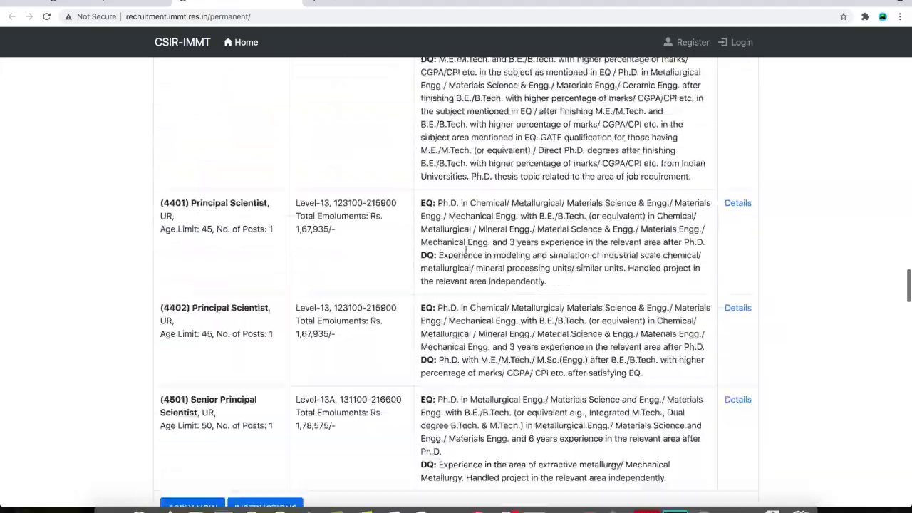
scroll(465, 250, "up", 20)
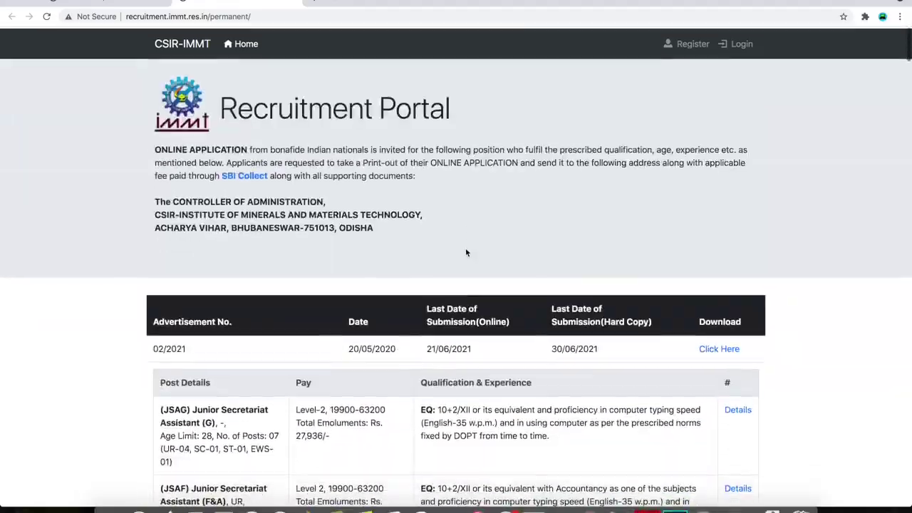
scroll(466, 252, "down", 5)
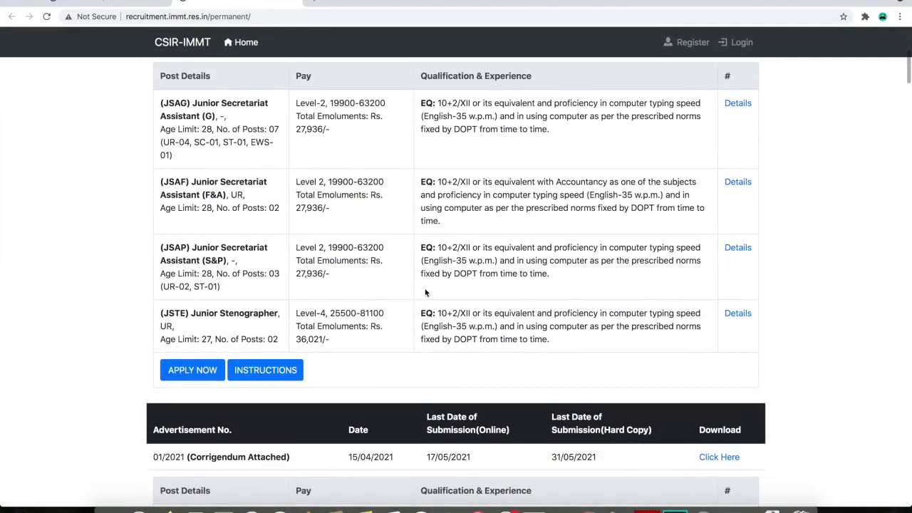
scroll(425, 292, "up", 1)
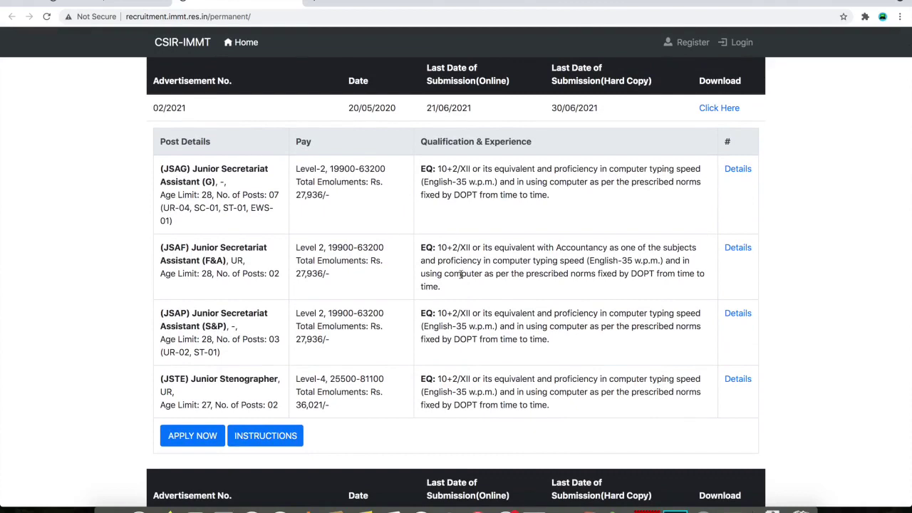
Start applying with APPLY NOW and look over the Register Now form
left_click(191, 438)
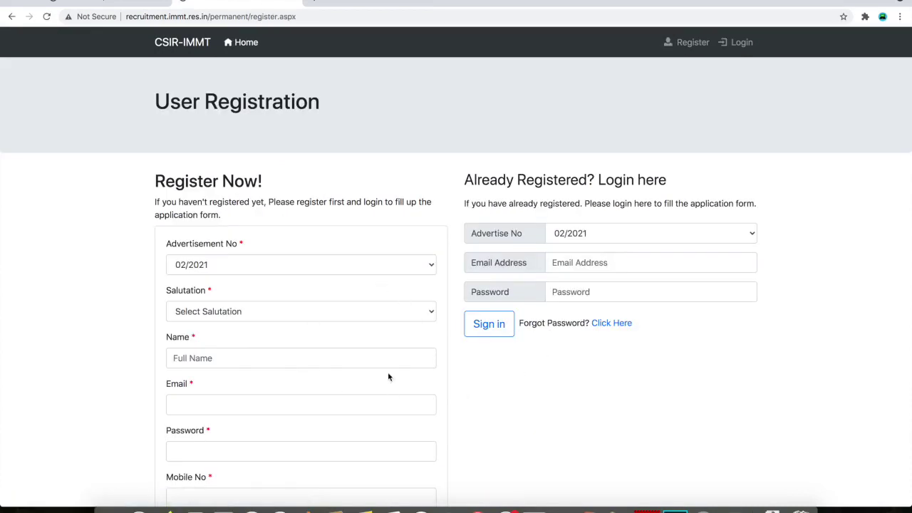
scroll(388, 376, "down", 1)
scroll(340, 338, "up", 1)
scroll(303, 379, "down", 3)
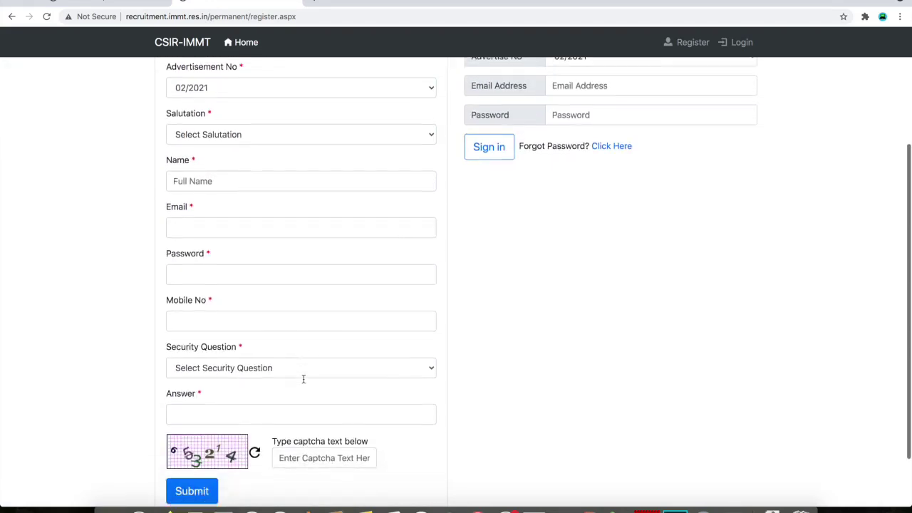
scroll(303, 379, "up", 3)
scroll(314, 342, "down", 2)
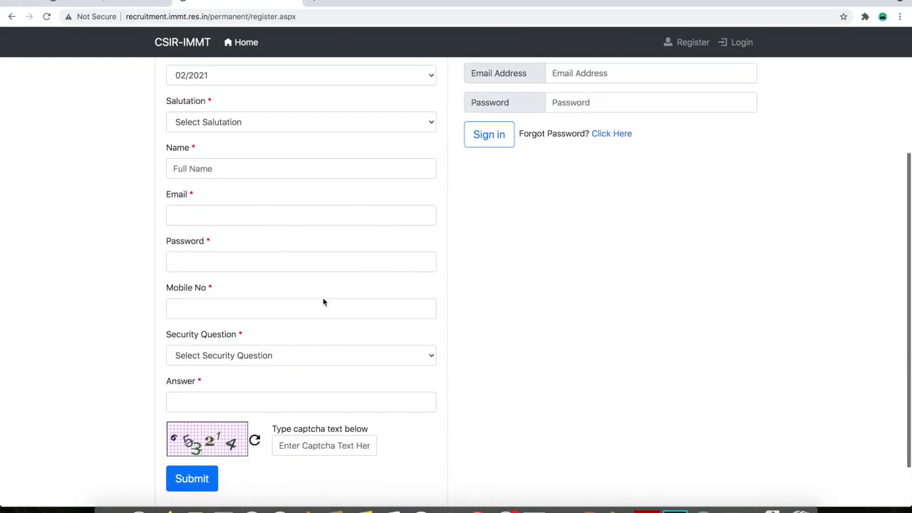
scroll(321, 299, "up", 3)
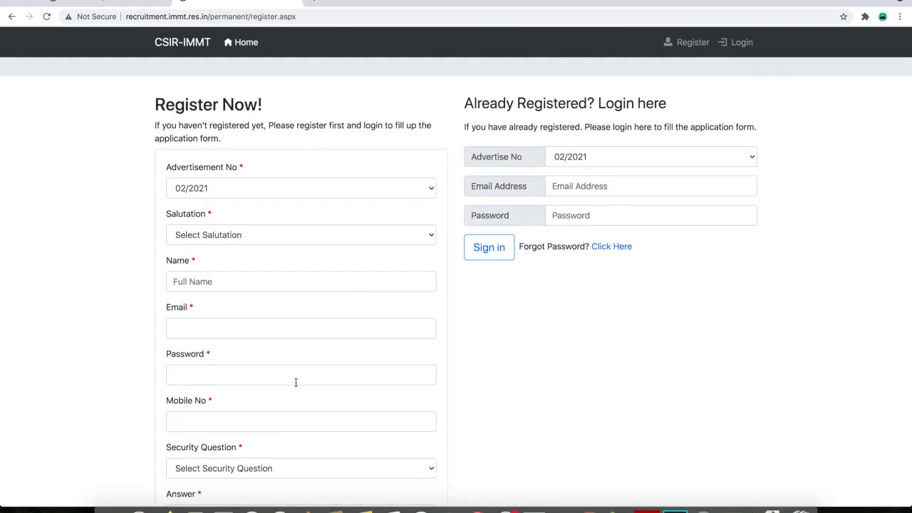
scroll(295, 381, "down", 3)
scroll(295, 381, "up", 3)
scroll(295, 381, "down", 3)
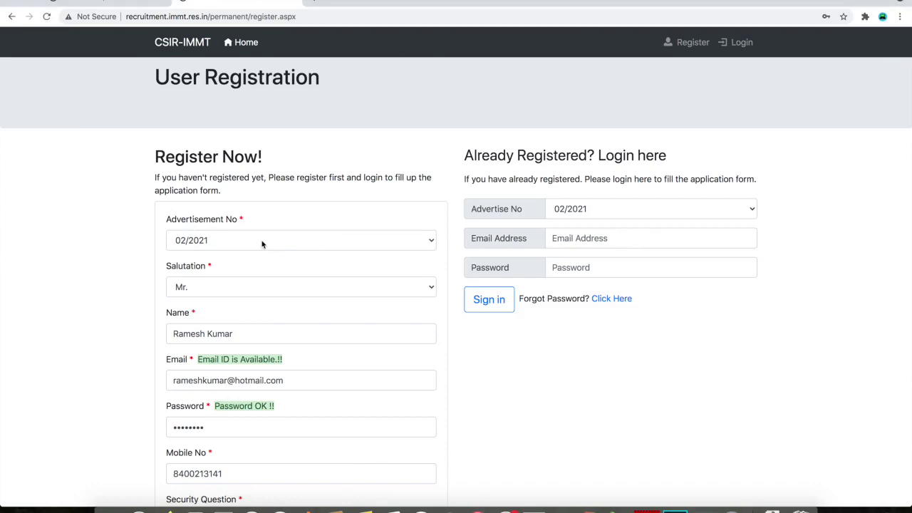
Select 02/2021 as the advertisement number and fill in the registration details
left_click(263, 243)
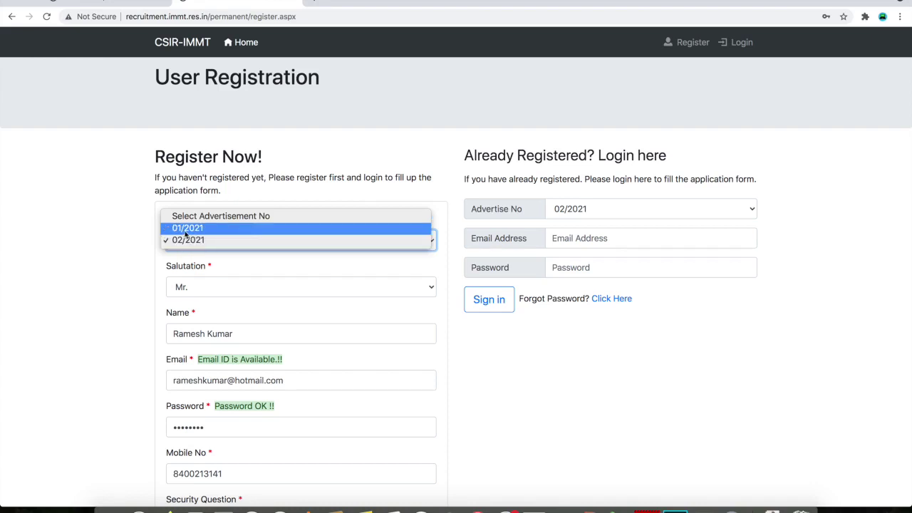
left_click(224, 243)
scroll(196, 238, "down", 1)
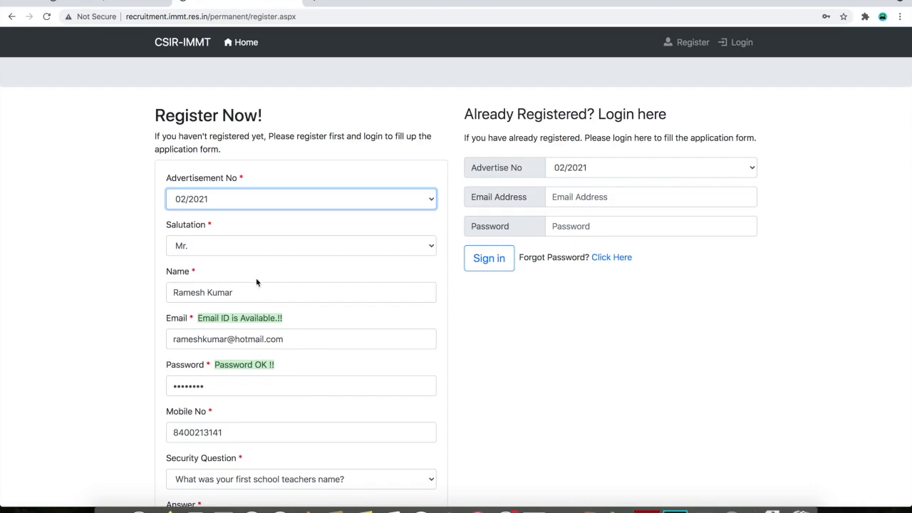
scroll(257, 282, "down", 2)
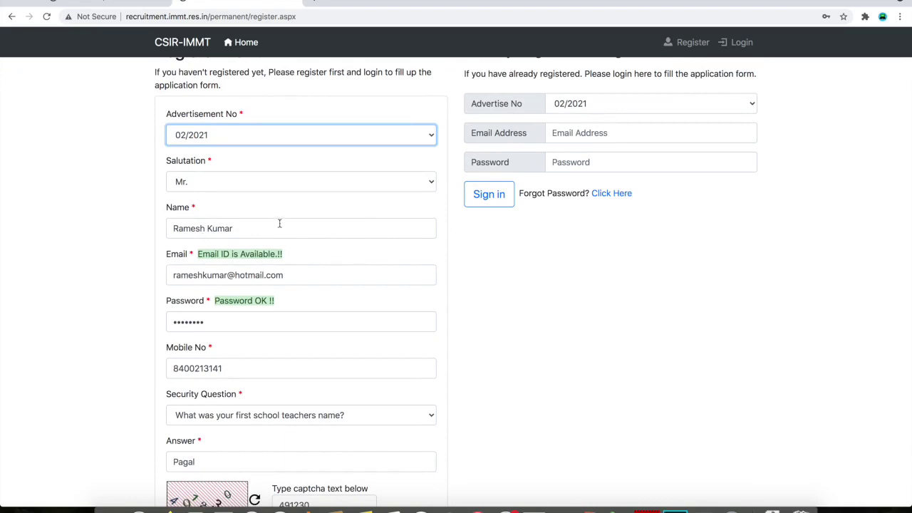
scroll(279, 223, "down", 2)
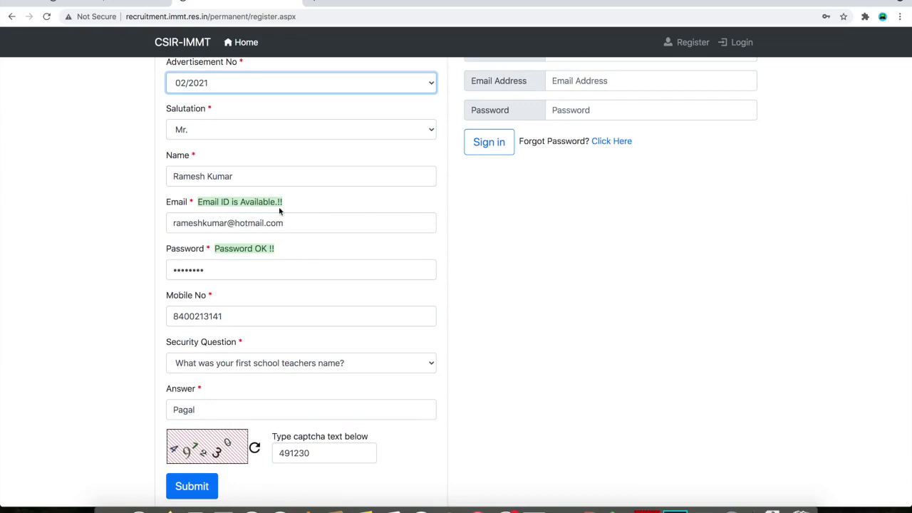
scroll(253, 259, "down", 2)
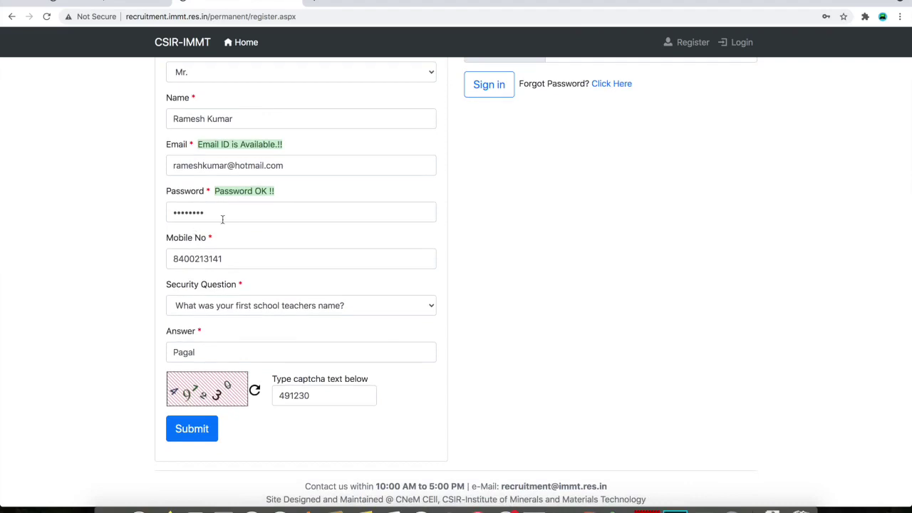
scroll(243, 263, "down", 1)
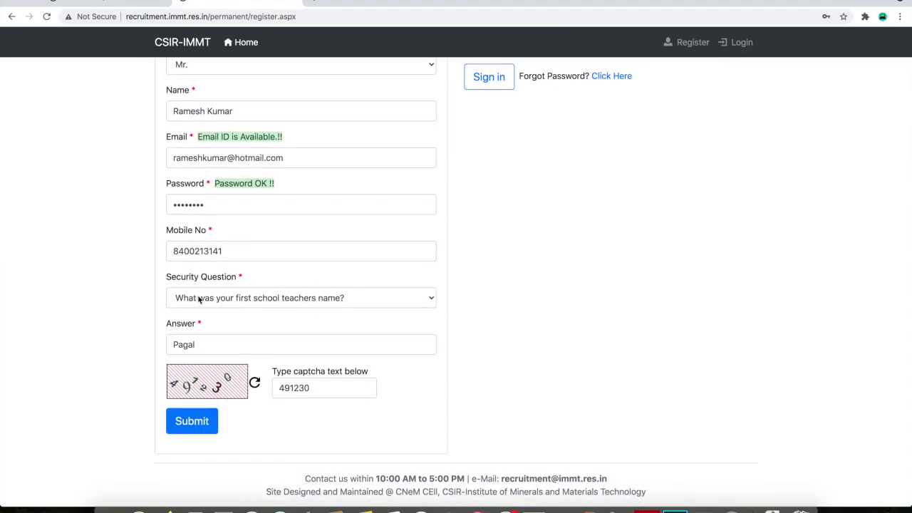
Choose the first school teacher security question, enter its answer, and submit the registration
left_click(224, 299)
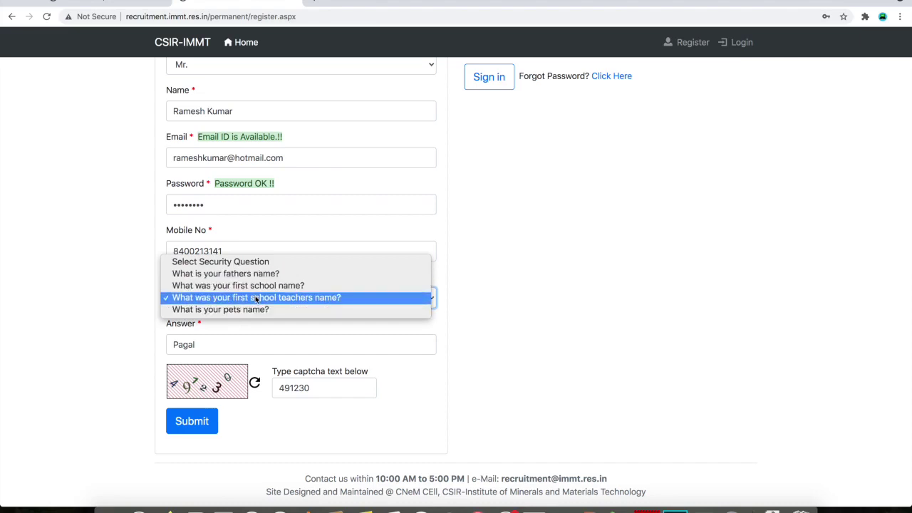
left_click(255, 297)
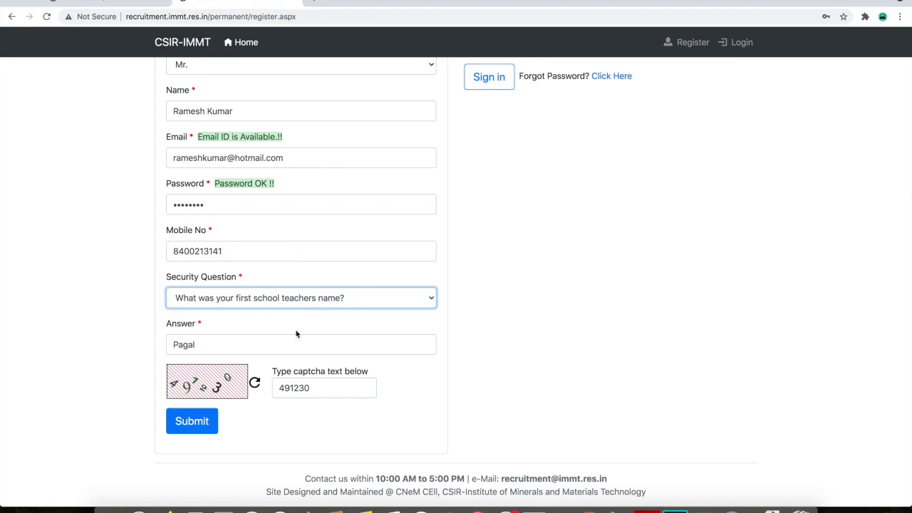
left_click(218, 348)
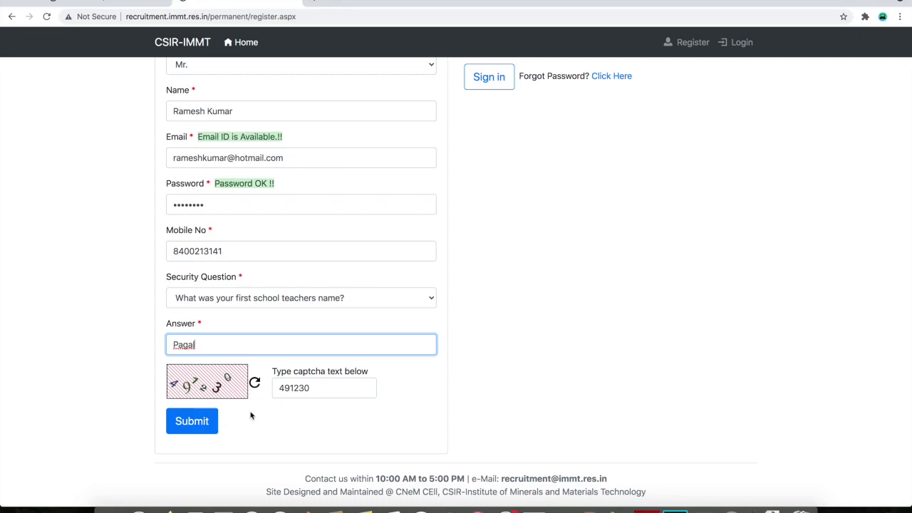
left_click(193, 421)
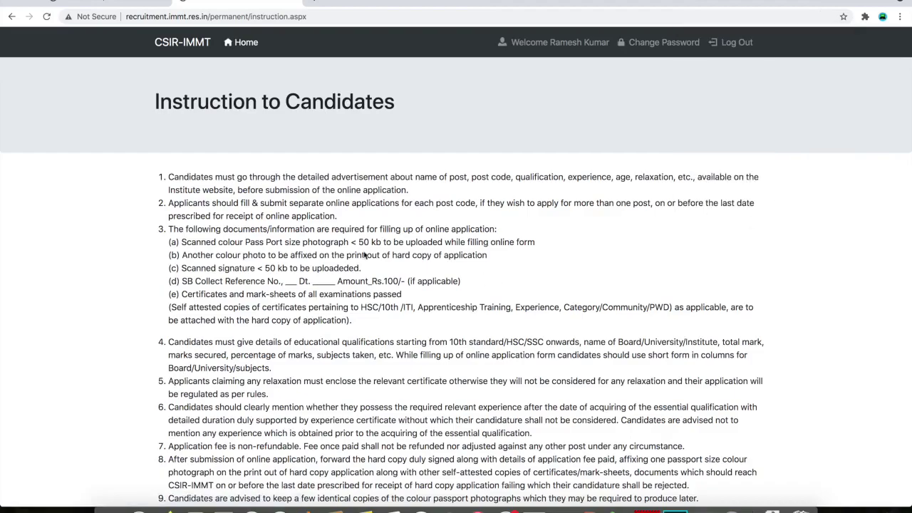
Read through the Instruction to Candidates page
scroll(499, 235, "down", 4)
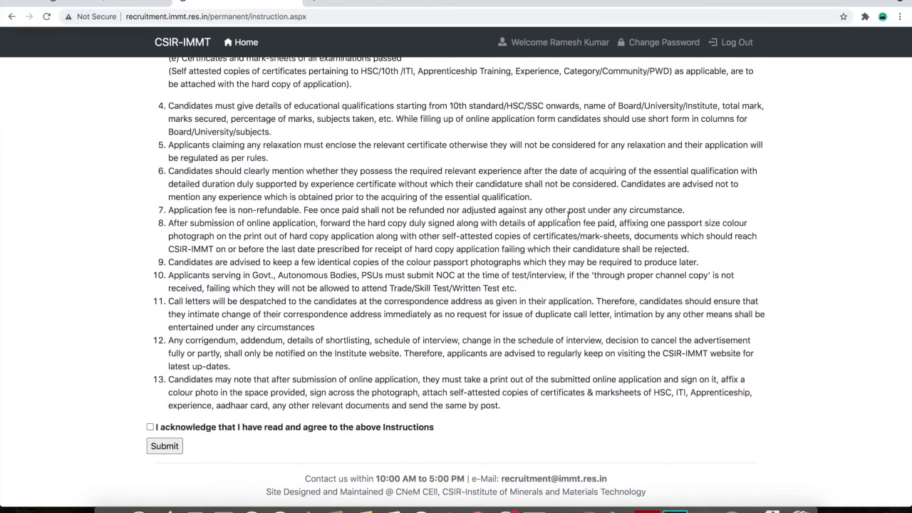
scroll(380, 274, "up", 5)
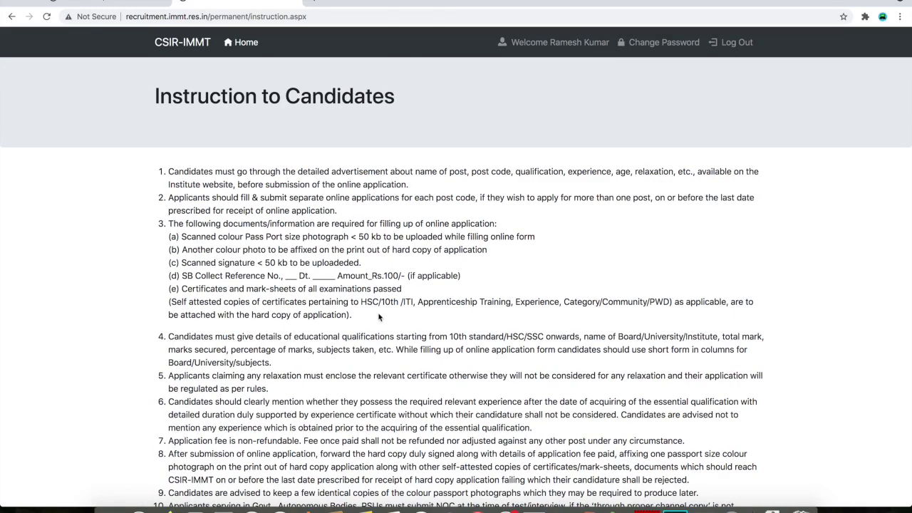
scroll(441, 311, "down", 5)
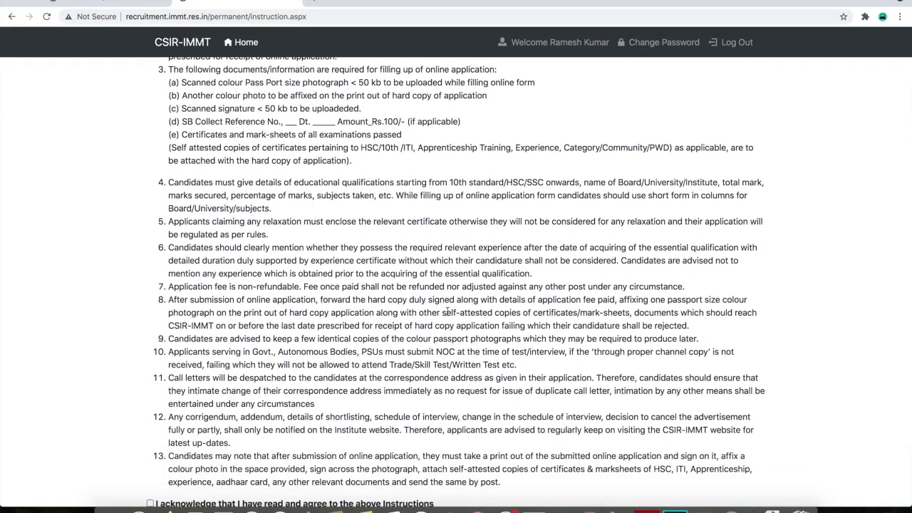
scroll(355, 247, "up", 3)
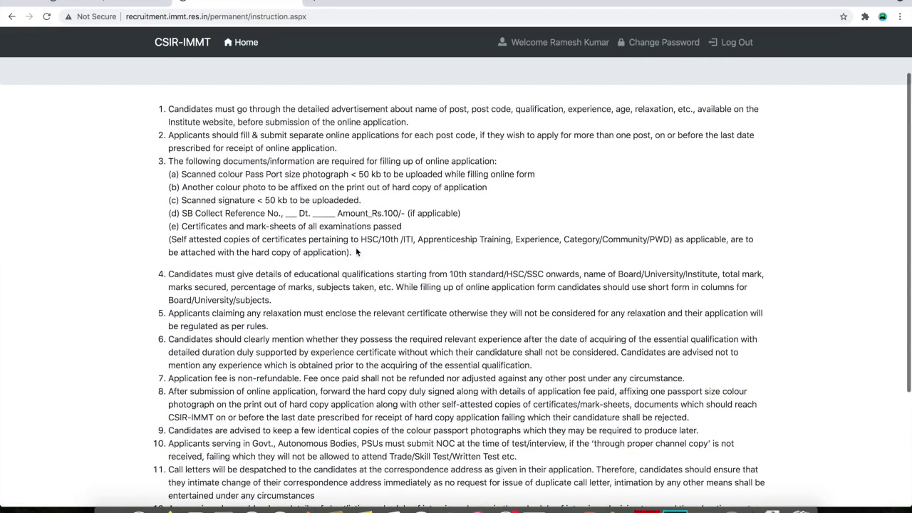
scroll(374, 308, "down", 5)
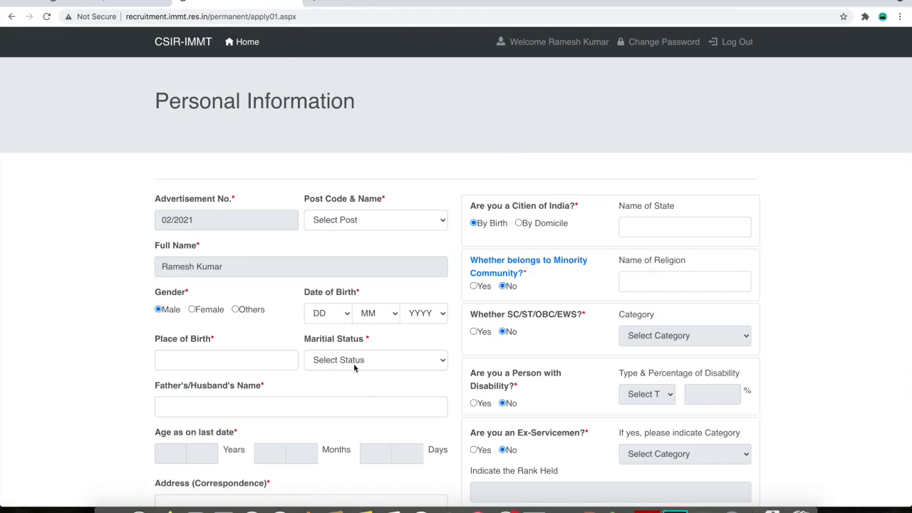
Choose JSAP Junior Secretariat Assistant (S&P) as the Post Code
scroll(354, 356, "down", 4)
scroll(354, 368, "down", 5)
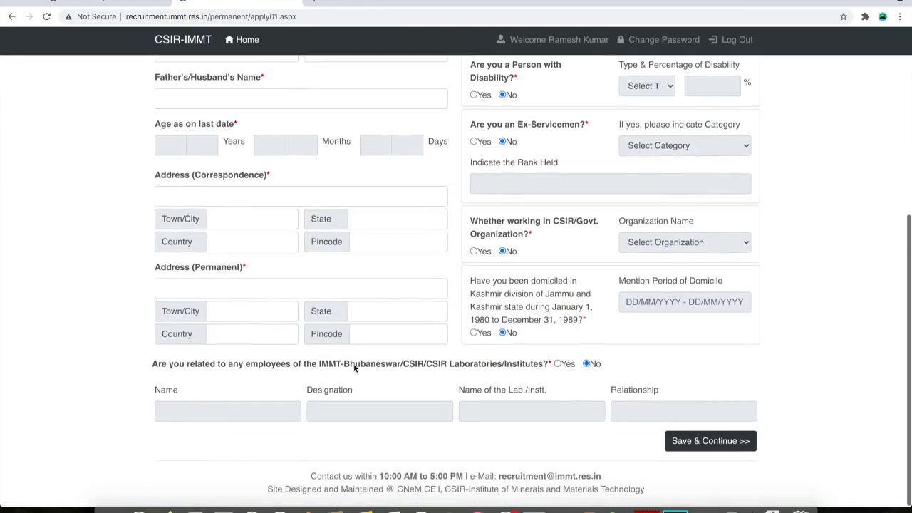
scroll(354, 368, "up", 10)
scroll(354, 368, "down", 5)
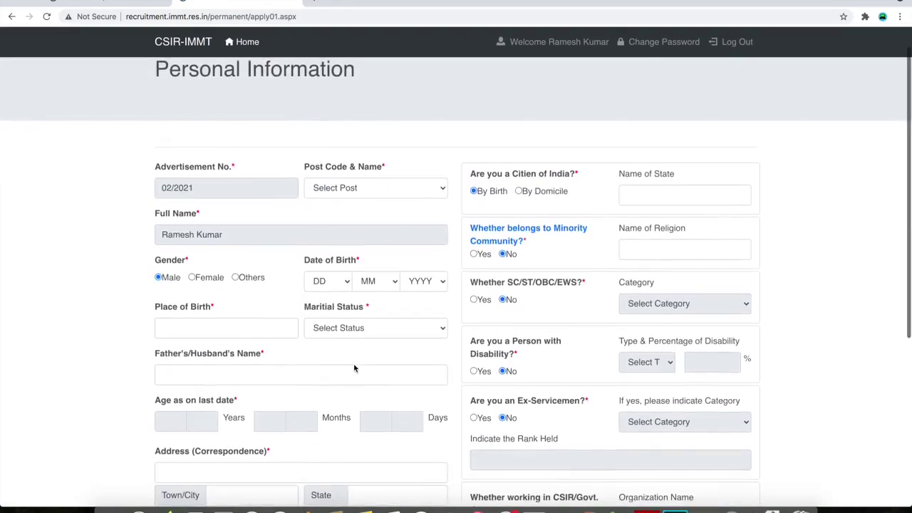
scroll(353, 367, "down", 1)
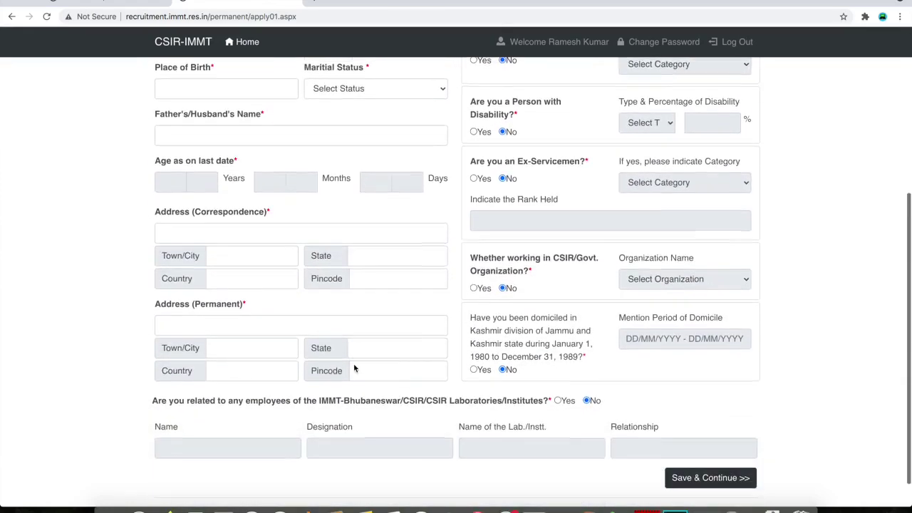
scroll(354, 368, "up", 5)
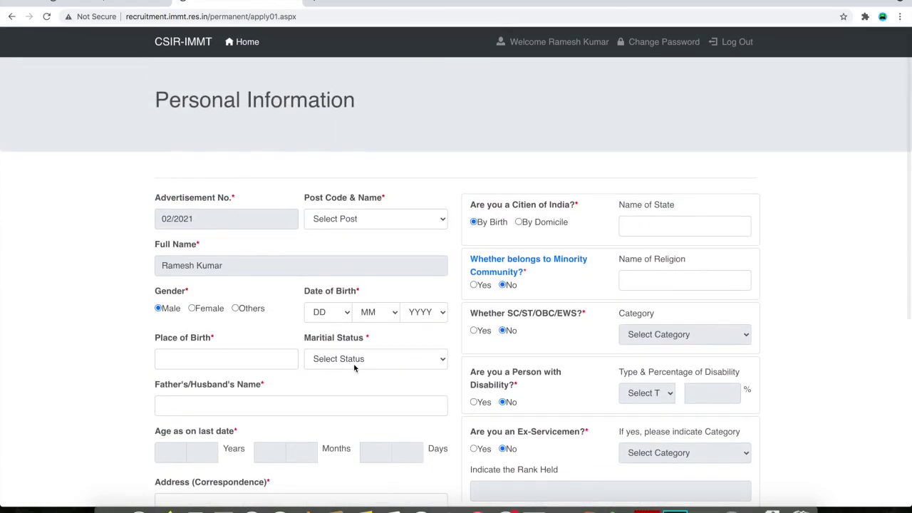
scroll(353, 363, "down", 3)
scroll(353, 363, "up", 3)
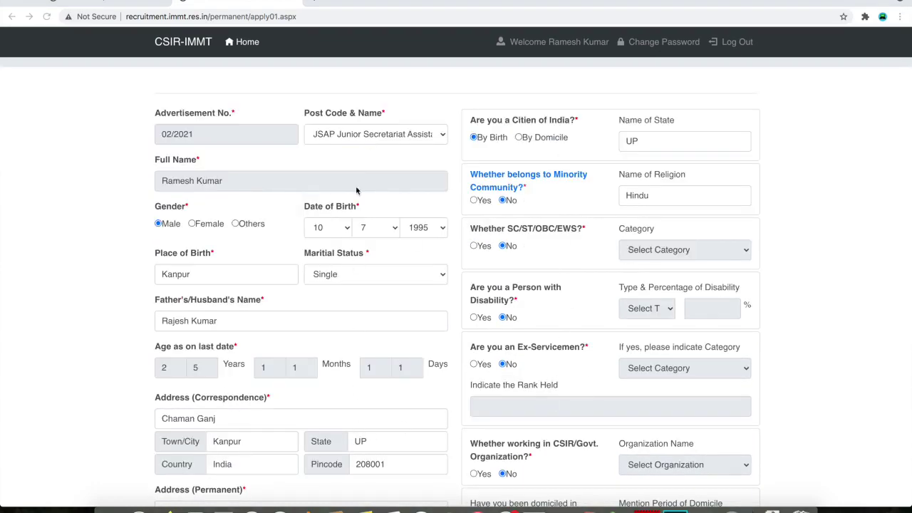
left_click(350, 137)
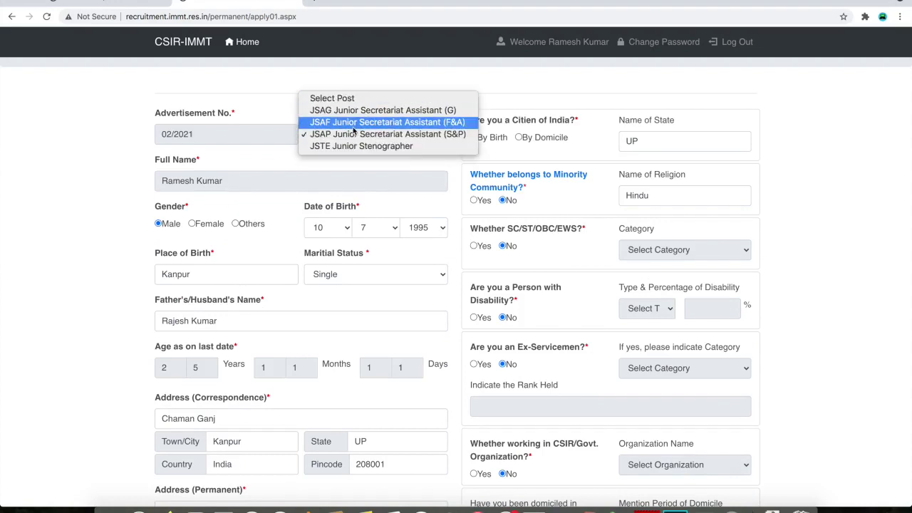
left_click(358, 135)
scroll(260, 235, "down", 1)
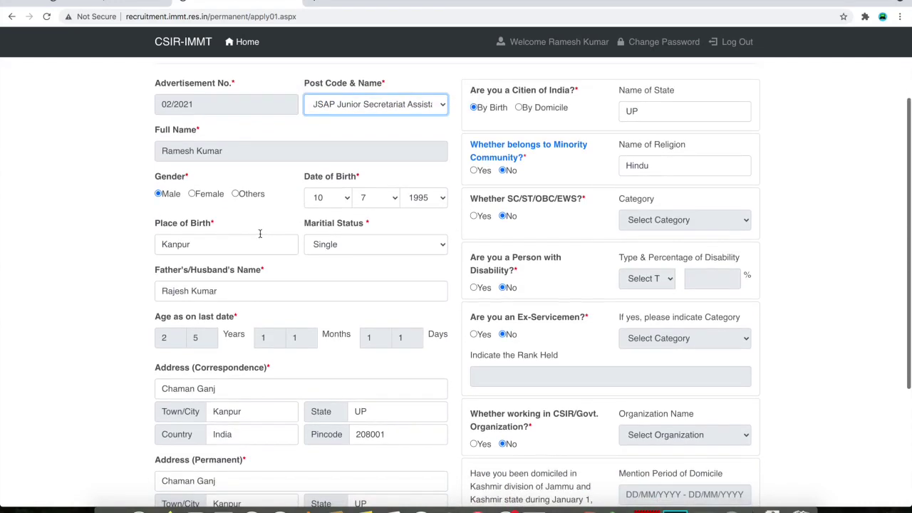
left_click(224, 152)
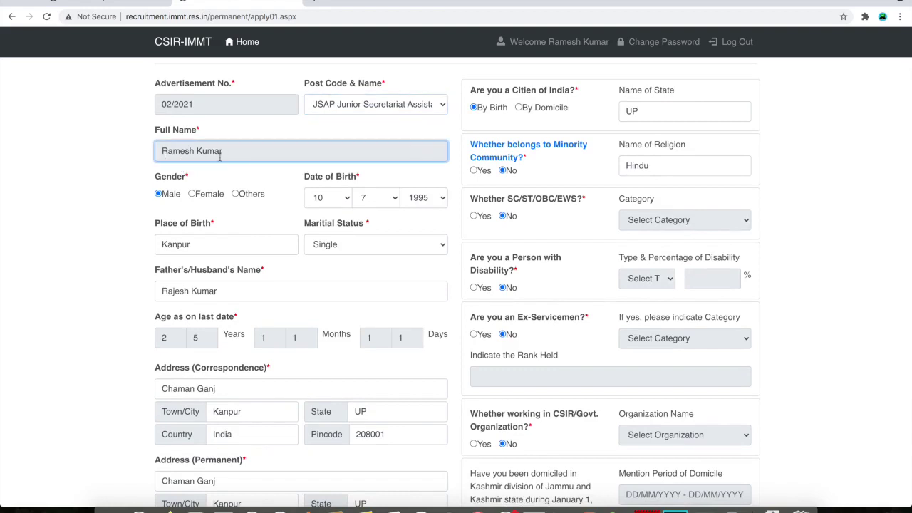
scroll(228, 193, "down", 1)
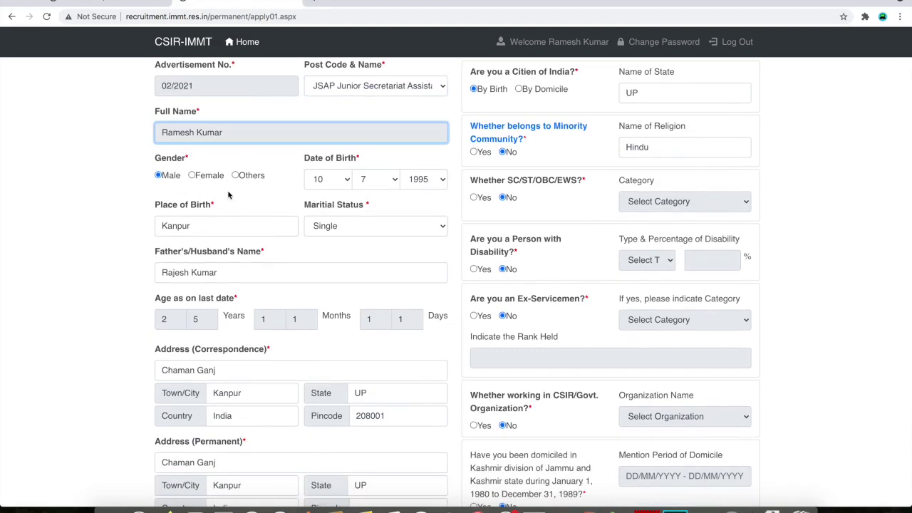
left_click(338, 185)
left_click(317, 193)
left_click(375, 183)
left_click(373, 183)
left_click(419, 179)
left_click(419, 179)
left_click(347, 183)
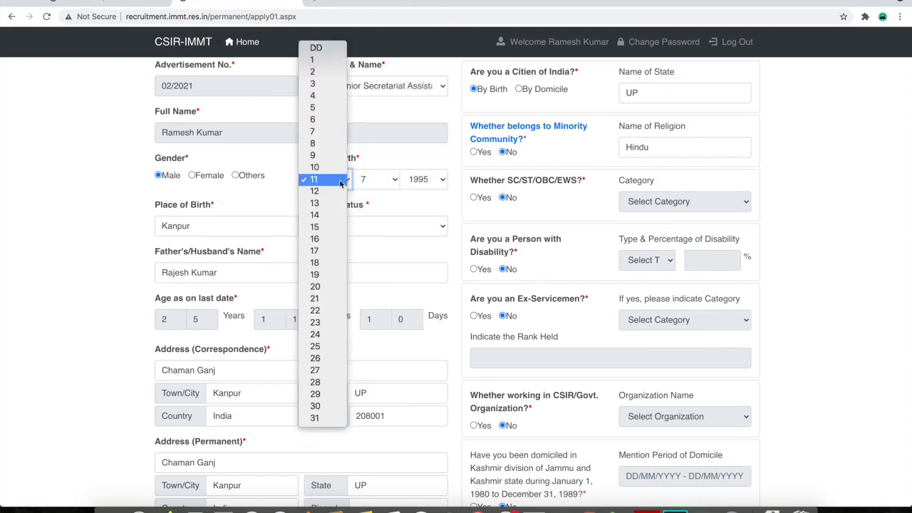
left_click(329, 168)
Enter place of birth, Single marital status, father's name, age and the correspondence address
left_click(204, 227)
left_click(330, 233)
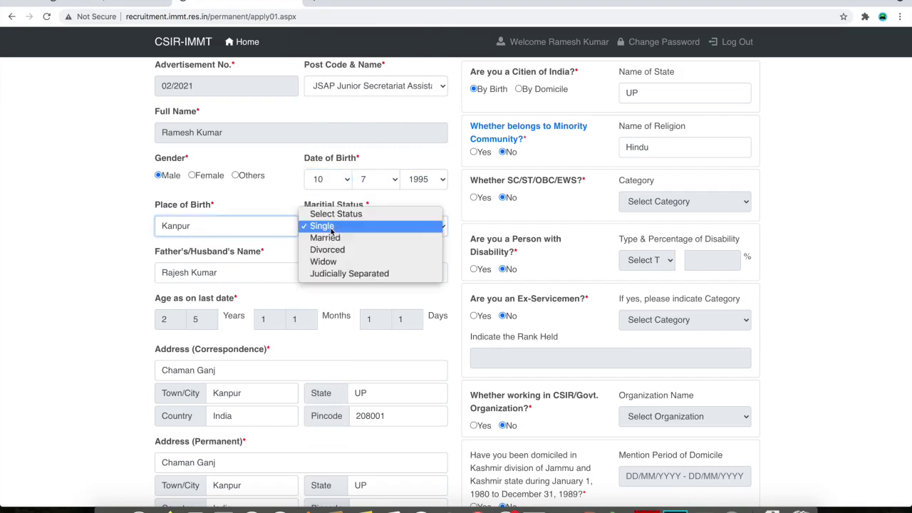
left_click(339, 226)
scroll(235, 264, "down", 1)
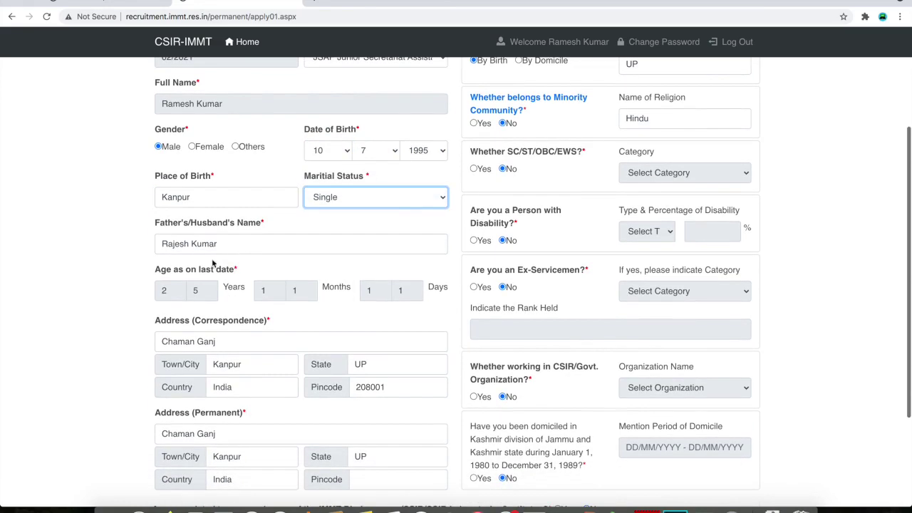
left_click(245, 245)
scroll(247, 279, "down", 1)
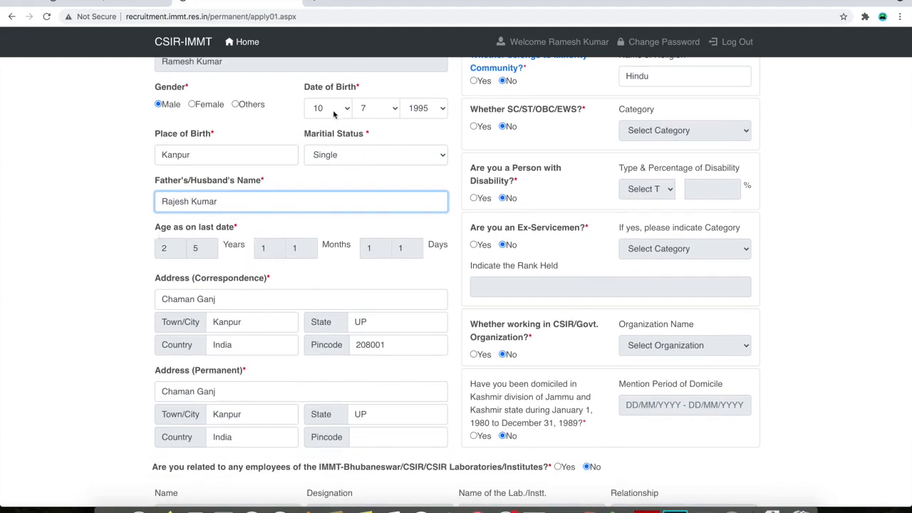
scroll(287, 289, "down", 1)
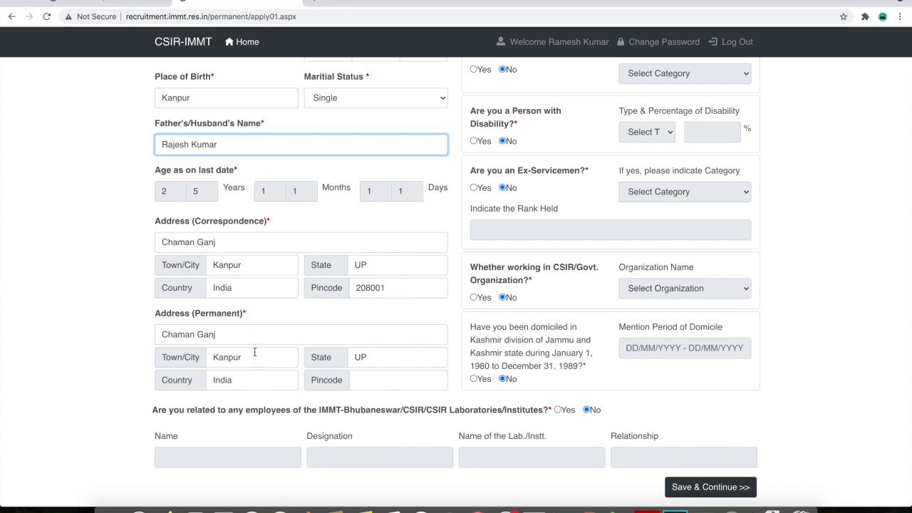
triple_click(374, 287)
key("ctrl+c")
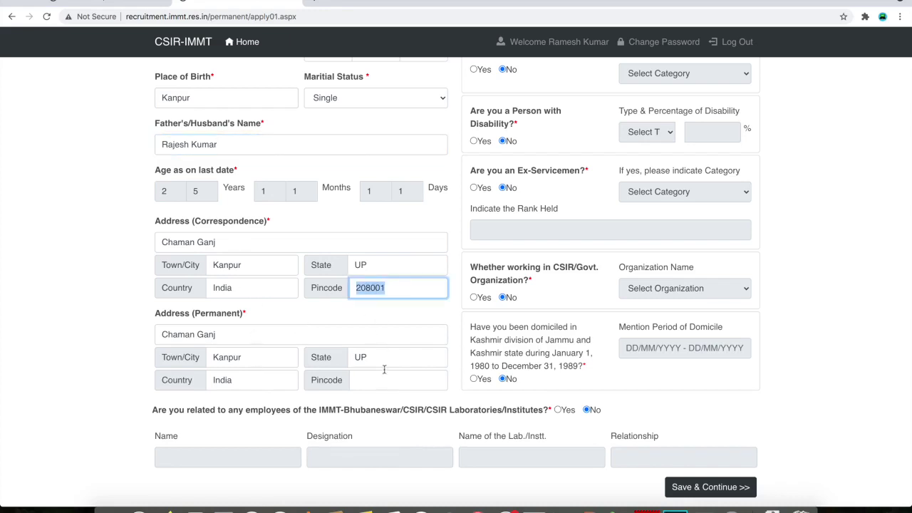
Paste pincode 208001 into the permanent address Pincode field
left_click(381, 379)
key("ctrl+v")
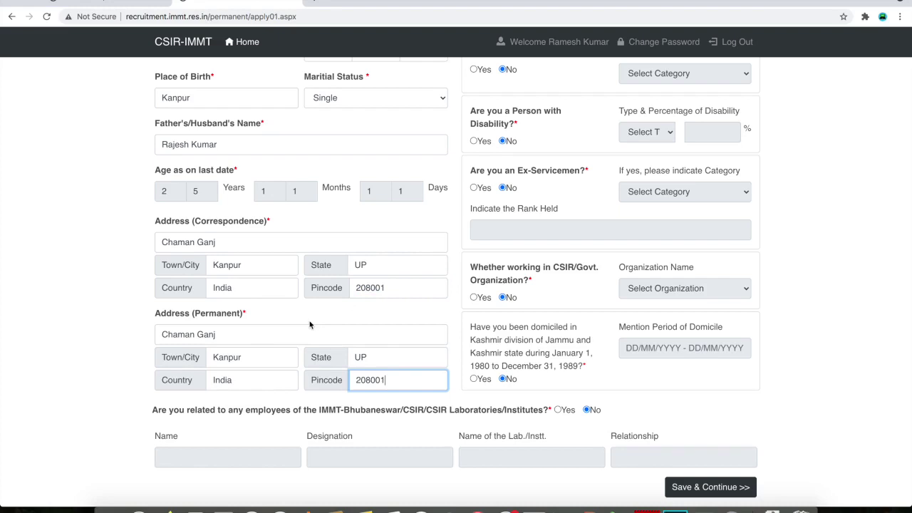
scroll(310, 325, "up", 5)
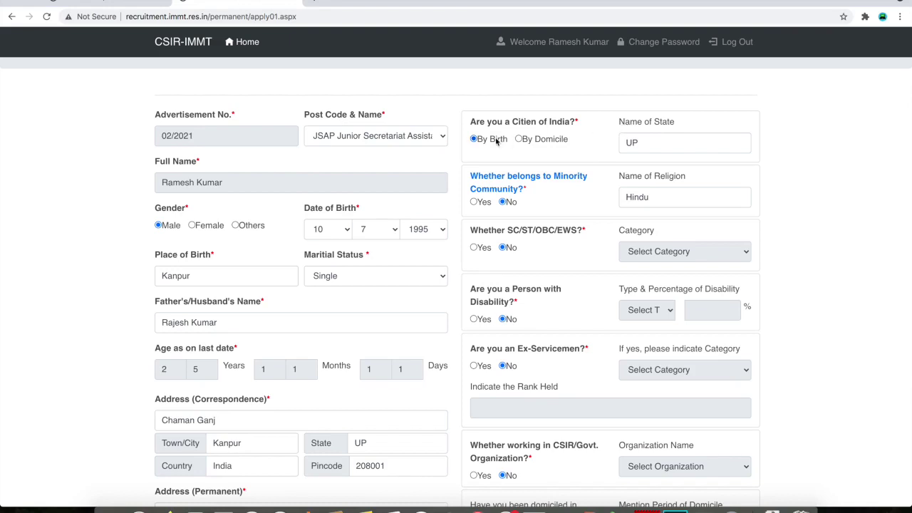
left_click(646, 146)
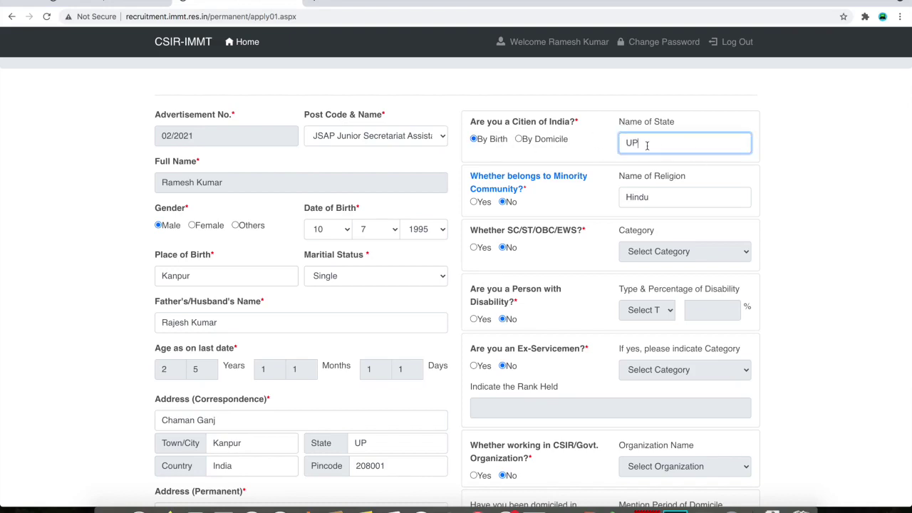
scroll(641, 153, "down", 1)
scroll(577, 163, "up", 1)
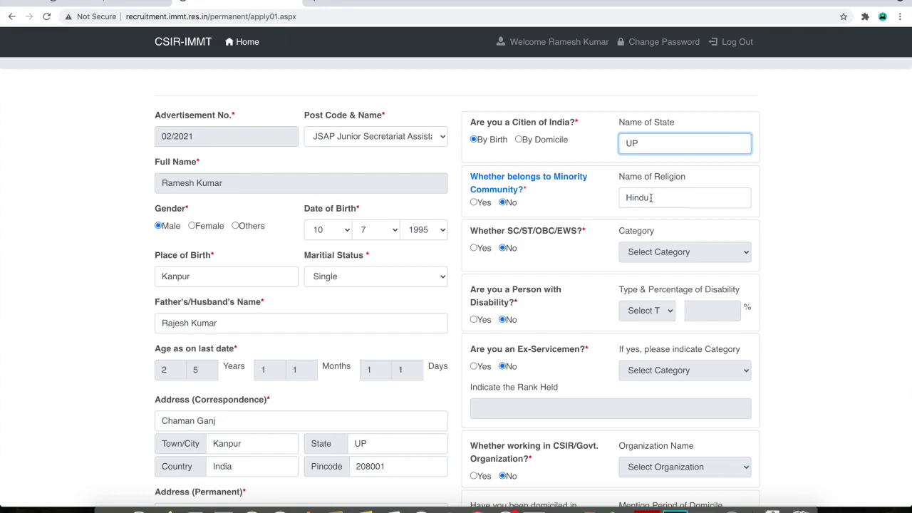
scroll(558, 237, "down", 2)
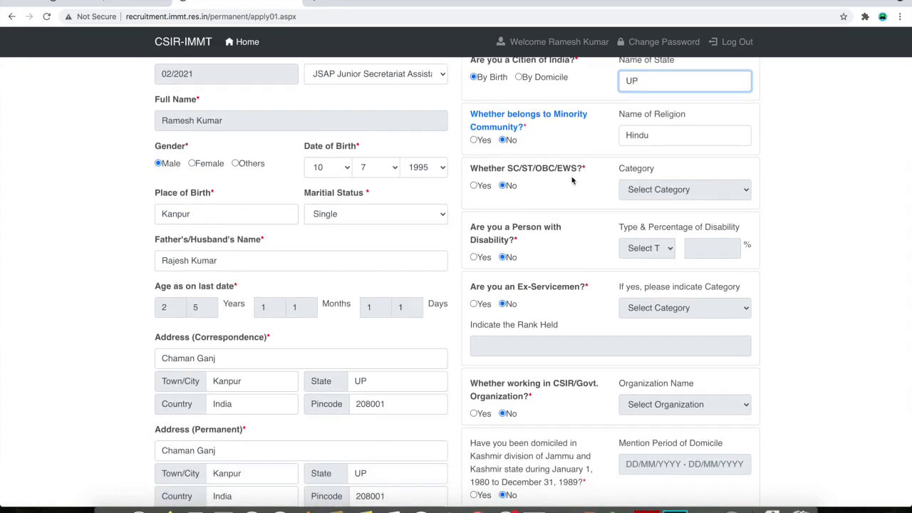
left_click(474, 185)
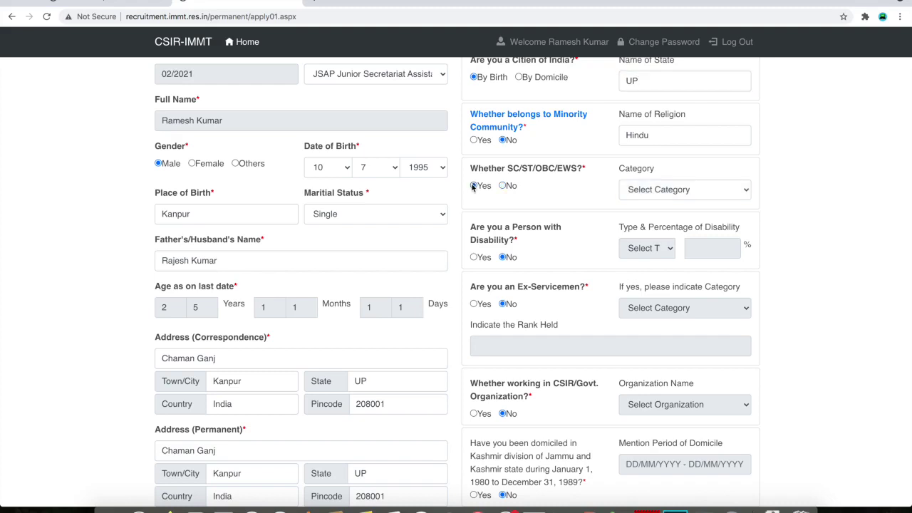
left_click(669, 190)
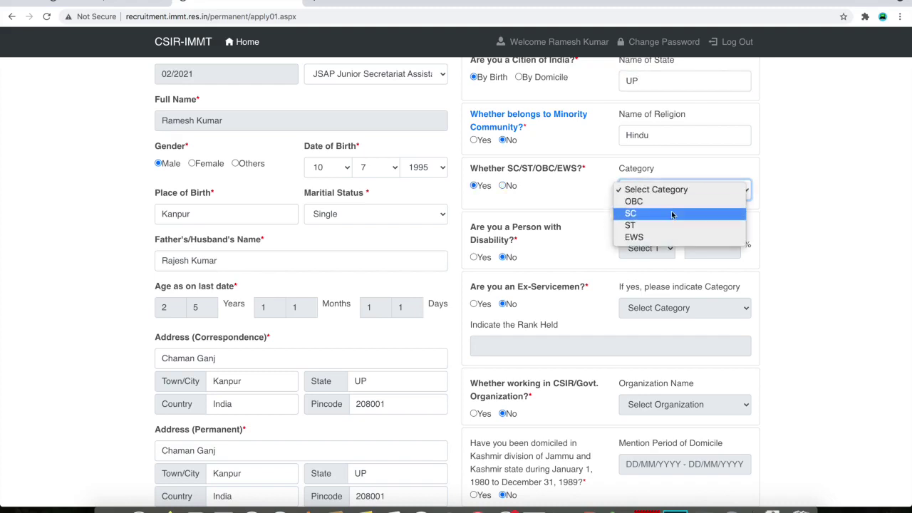
left_click(670, 213)
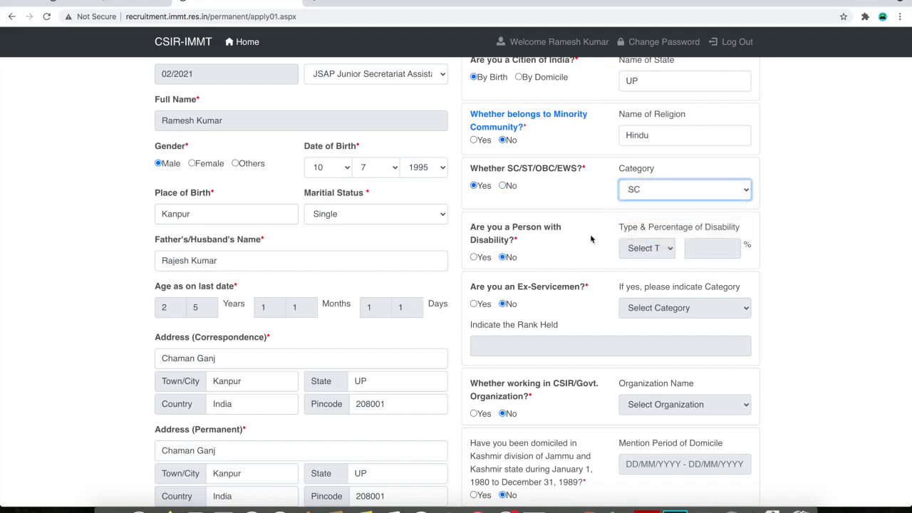
scroll(598, 213, "down", 2)
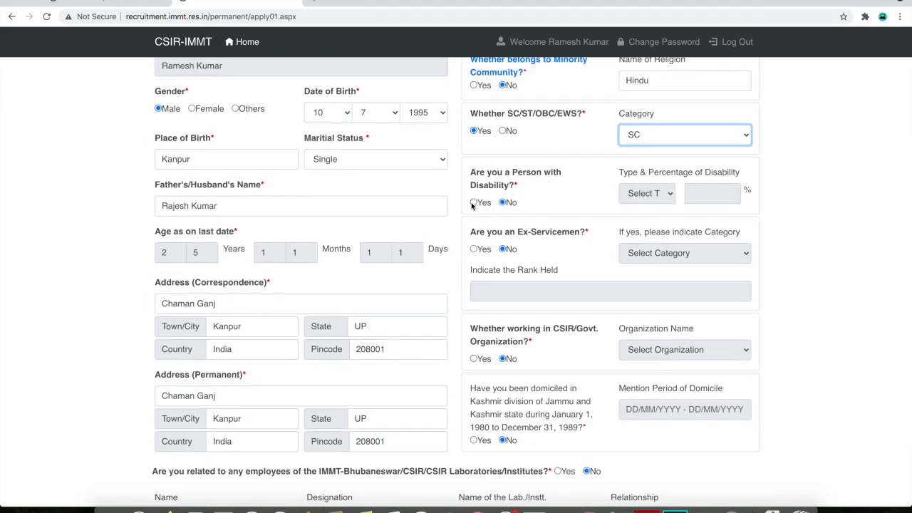
scroll(550, 258, "down", 1)
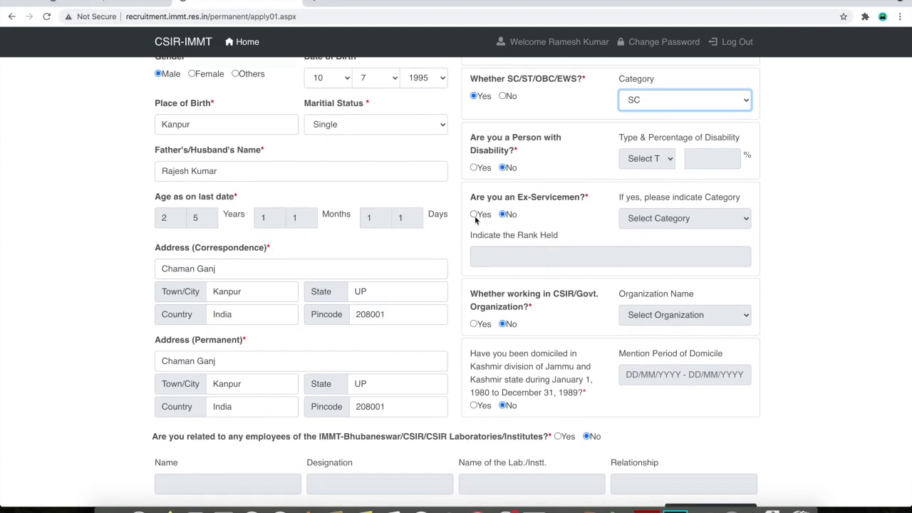
scroll(547, 251, "down", 2)
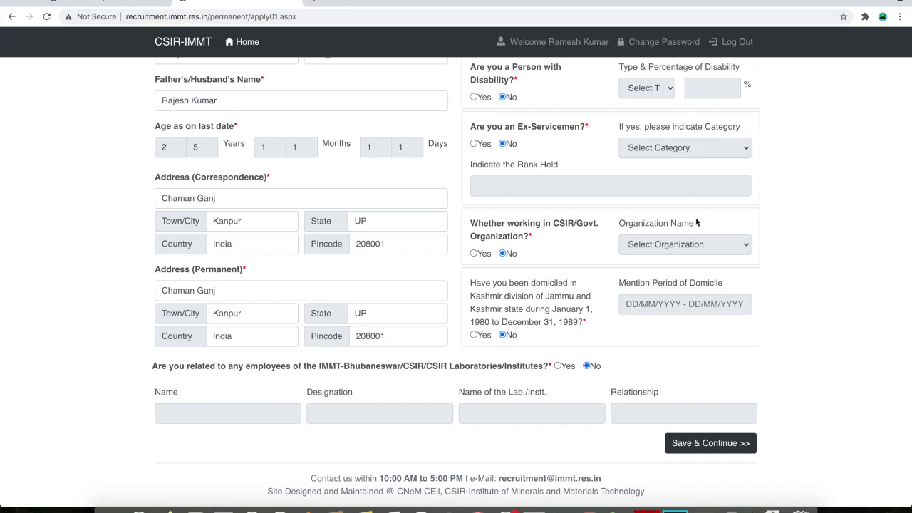
scroll(581, 259, "down", 1)
left_click_drag(471, 321, 584, 322)
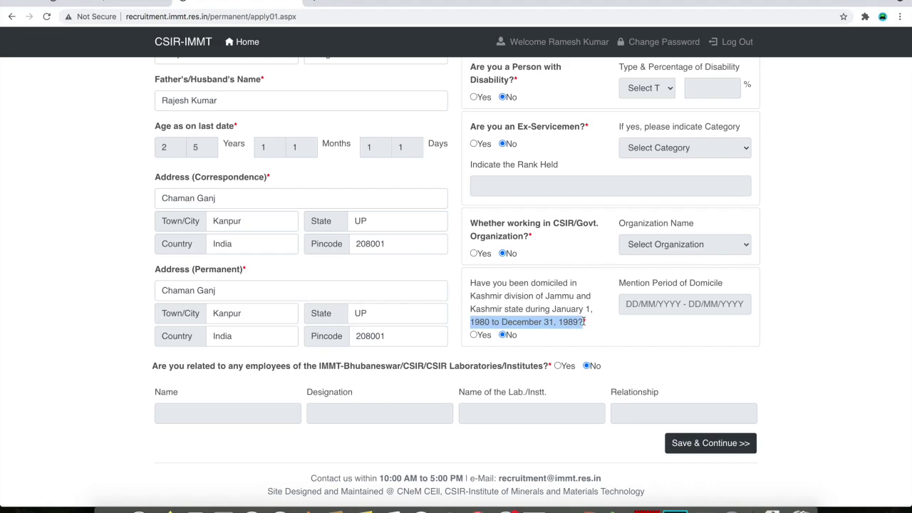
left_click(593, 327)
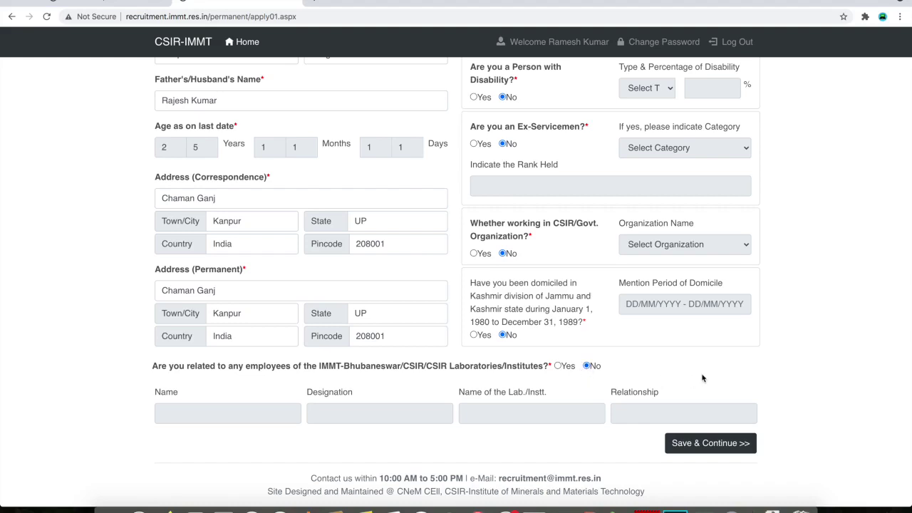
Save the Personal Information form and continue to step 2, Qualification and Experience
left_click(723, 447)
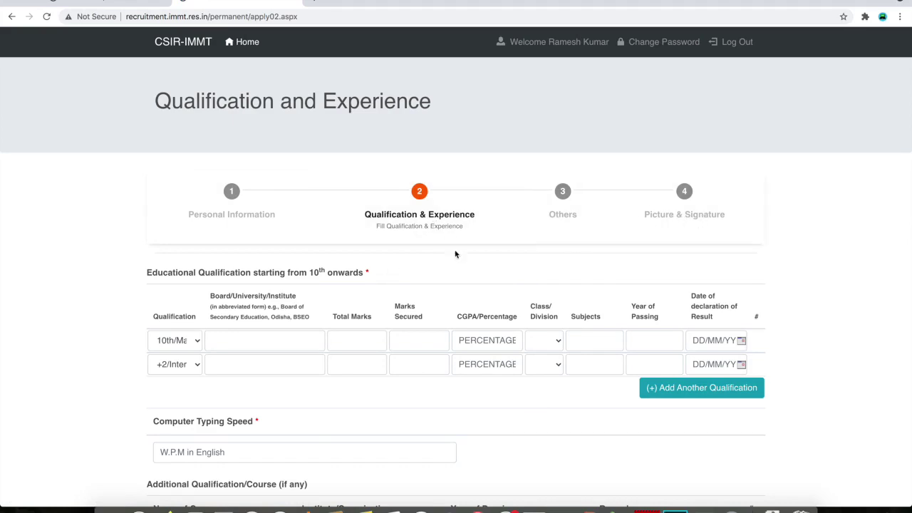
scroll(472, 249, "down", 5)
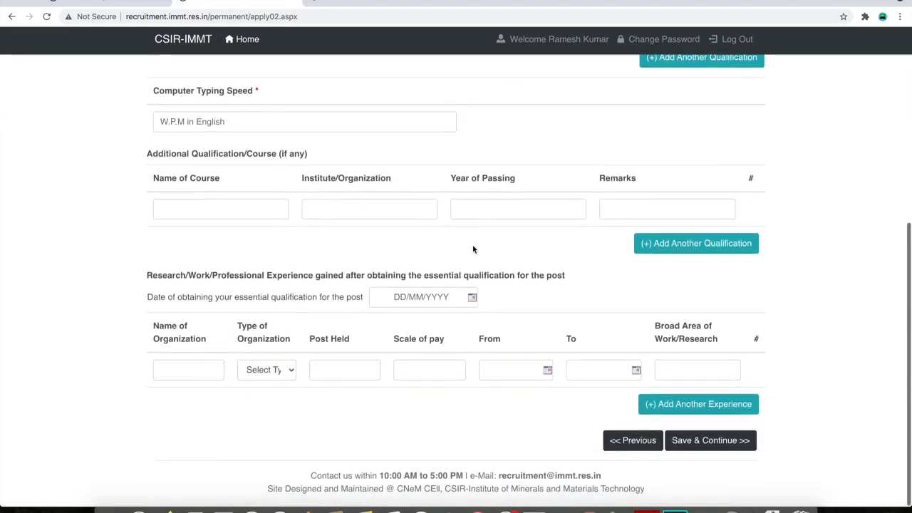
Enter board UP and total marks 600 for both the 10th and +2 rows
scroll(472, 248, "up", 5)
left_click(284, 340)
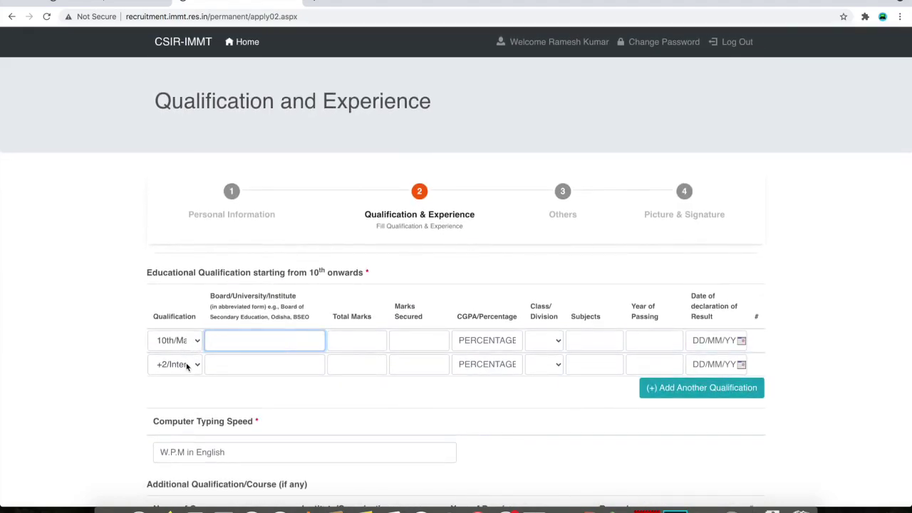
type("UP")
key("ctrl+a")
key("ctrl+c")
left_click(266, 363)
key("ctrl+v")
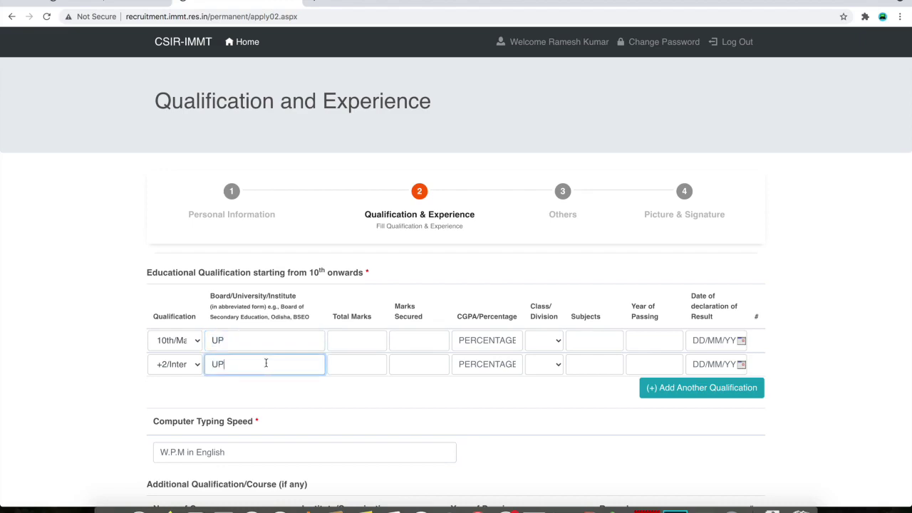
left_click(352, 341)
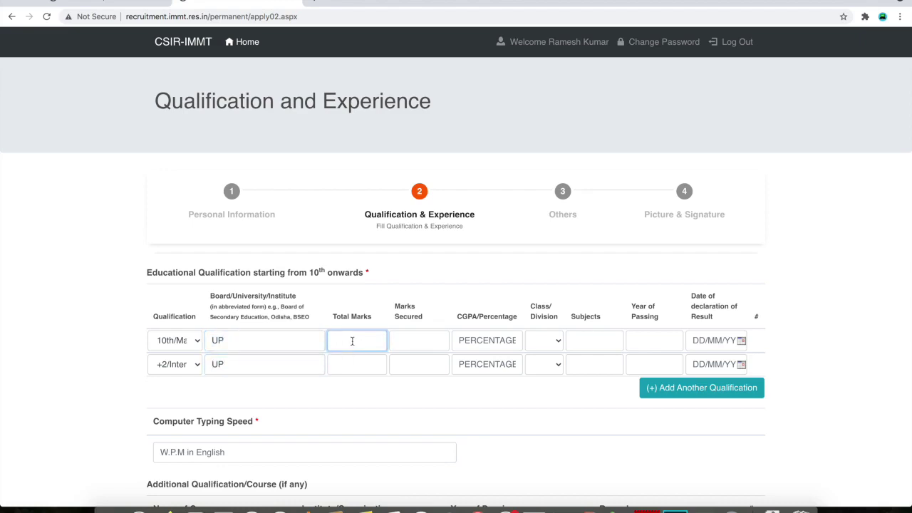
type("600")
double_click(352, 341)
key("ctrl+c")
left_click(356, 364)
key("ctrl+v")
Enter marks secured 460/450 and percentages 55/59 for the 10th and +2 rows
left_click(421, 341)
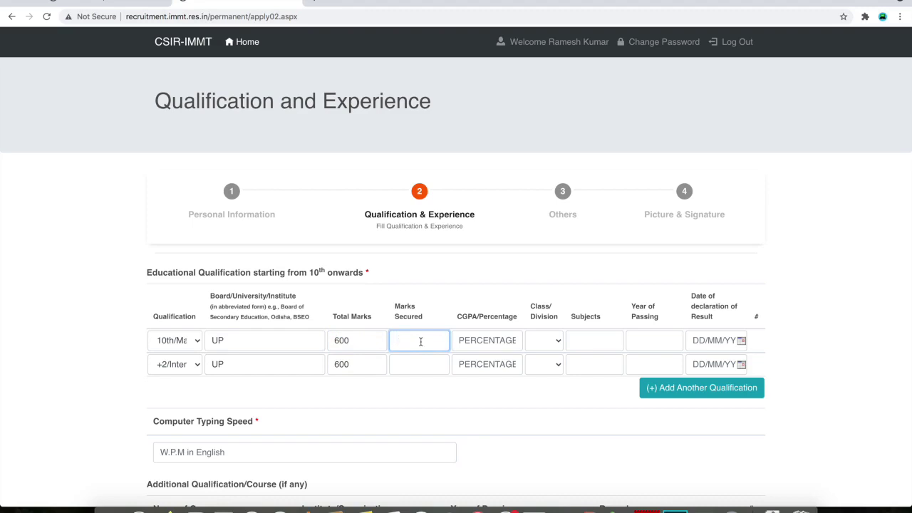
type("460")
left_click(417, 362)
type("450")
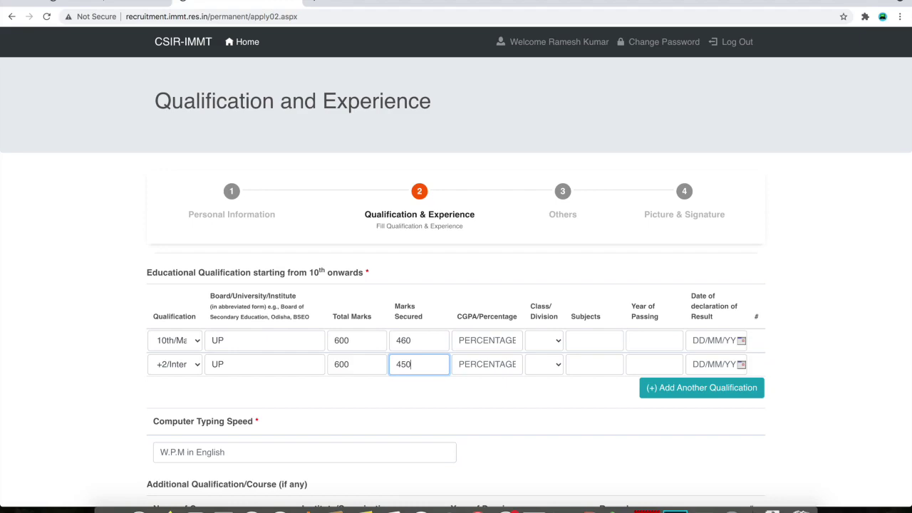
left_click(507, 339)
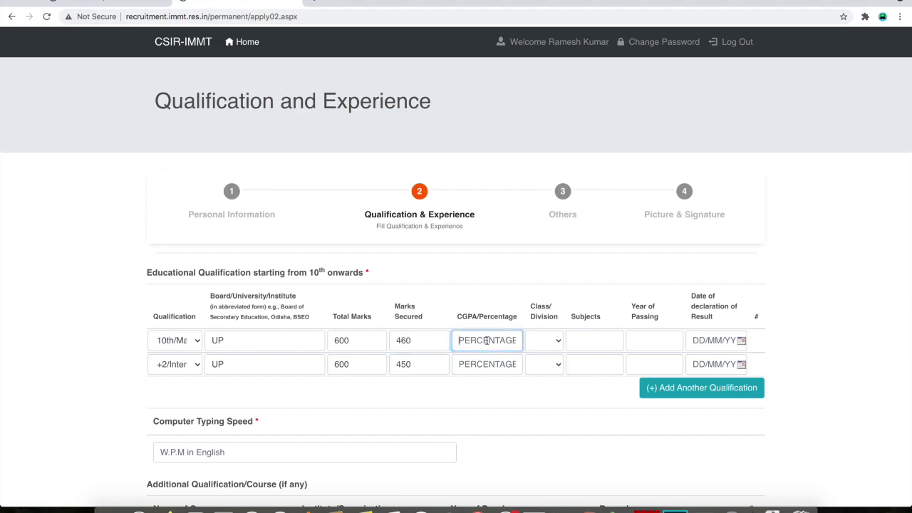
type("55")
left_click(482, 365)
type("59")
Set Second division, subjects PCMB/PCB and passing years 2009/2011 for the two rows
left_click(546, 341)
left_click(549, 363)
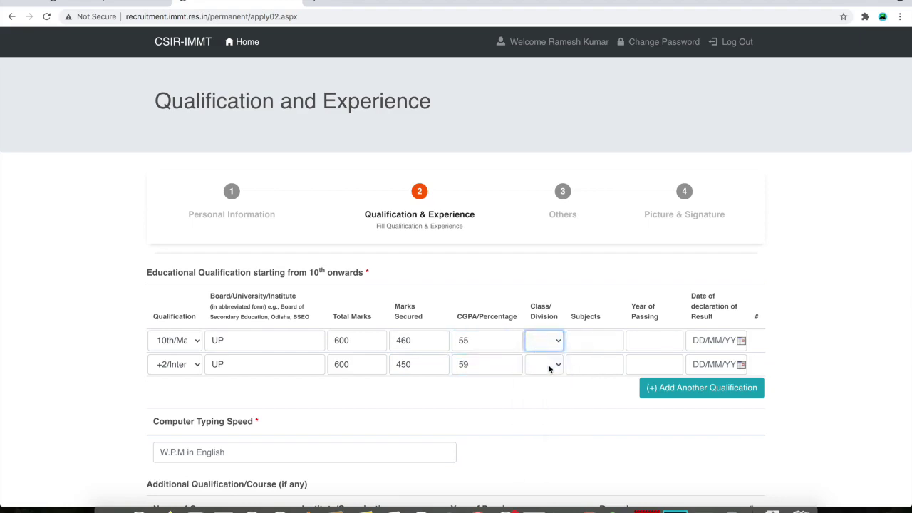
left_click(549, 366)
left_click(553, 386)
left_click(606, 340)
type("PCM")
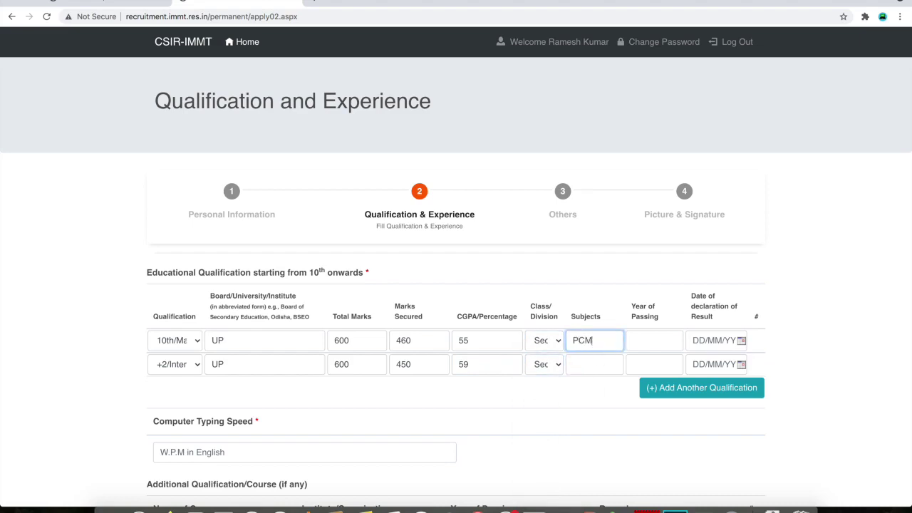
type("B")
left_click(591, 364)
type("PCB")
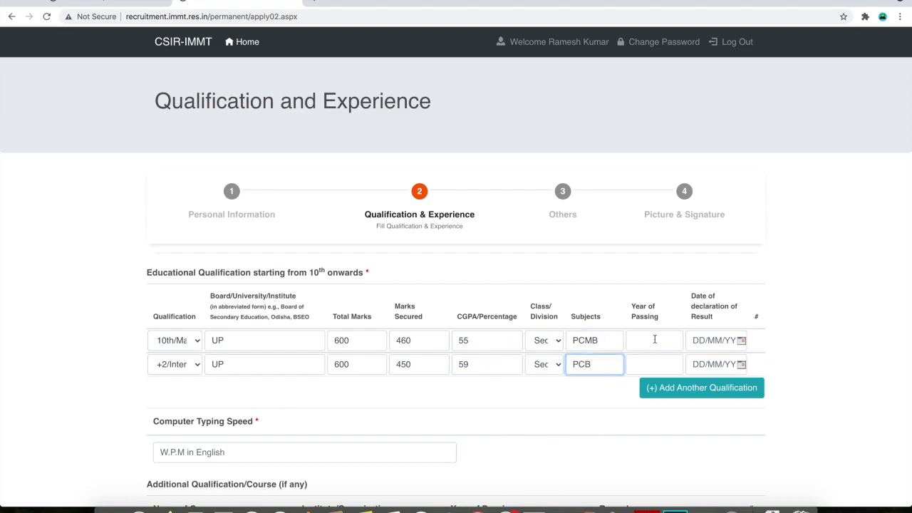
left_click(648, 339)
type("2009")
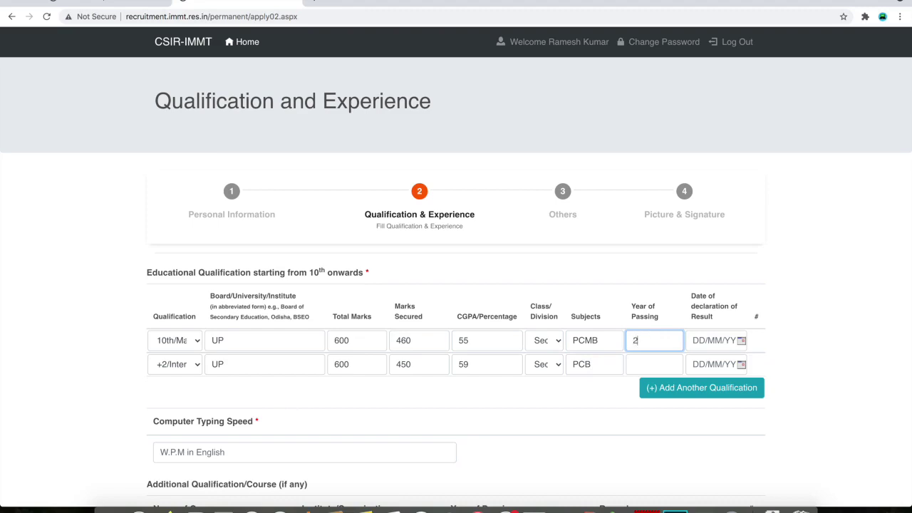
left_click(648, 364)
type("2011")
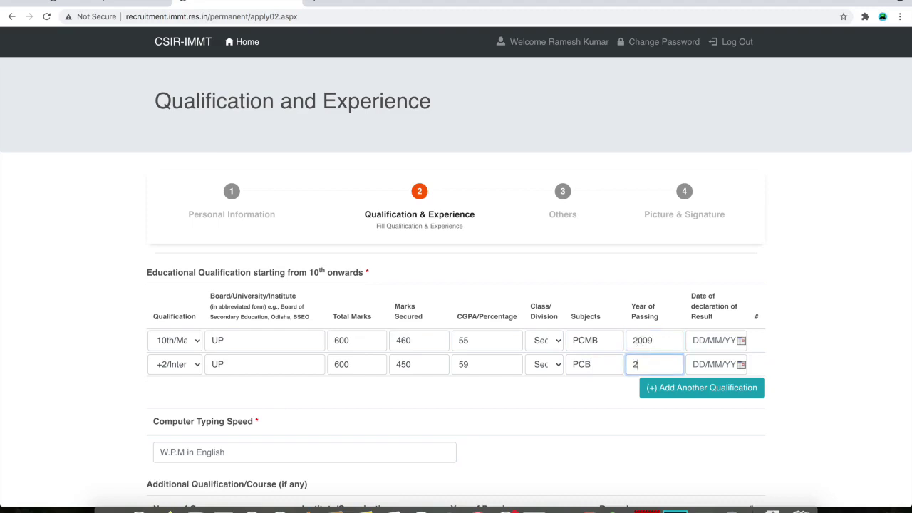
double_click(648, 364)
left_click(654, 366)
Enter declaration dates 10/03/2009 for the 10th row and 12/04/2011 for the +2 row
left_click(741, 341)
left_click(741, 342)
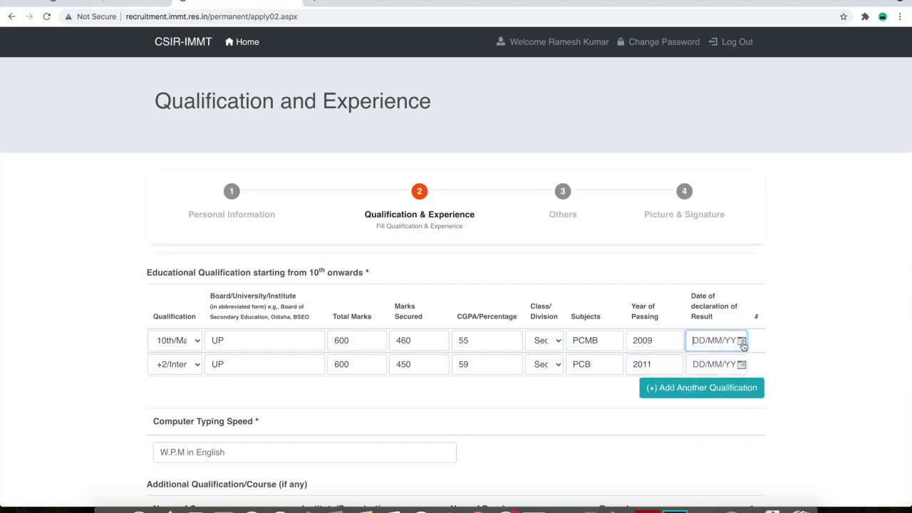
left_click(742, 343)
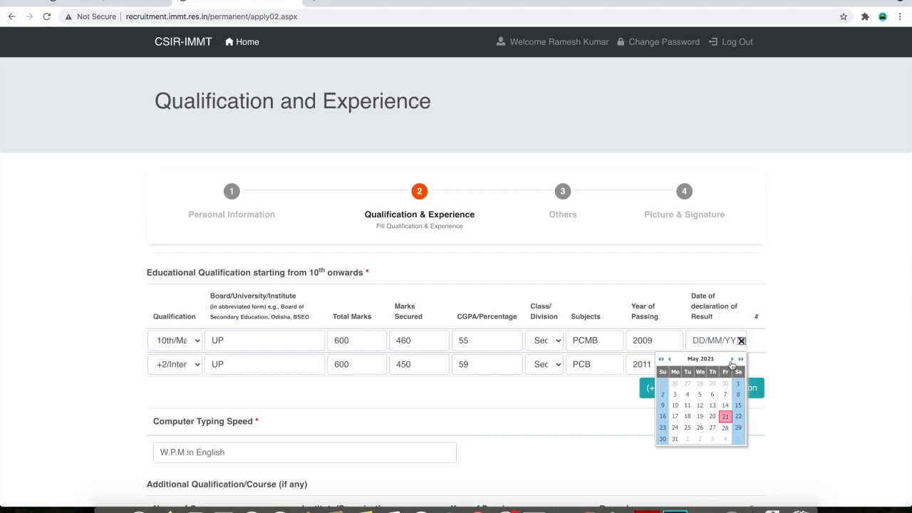
left_click(731, 360)
left_click(741, 360)
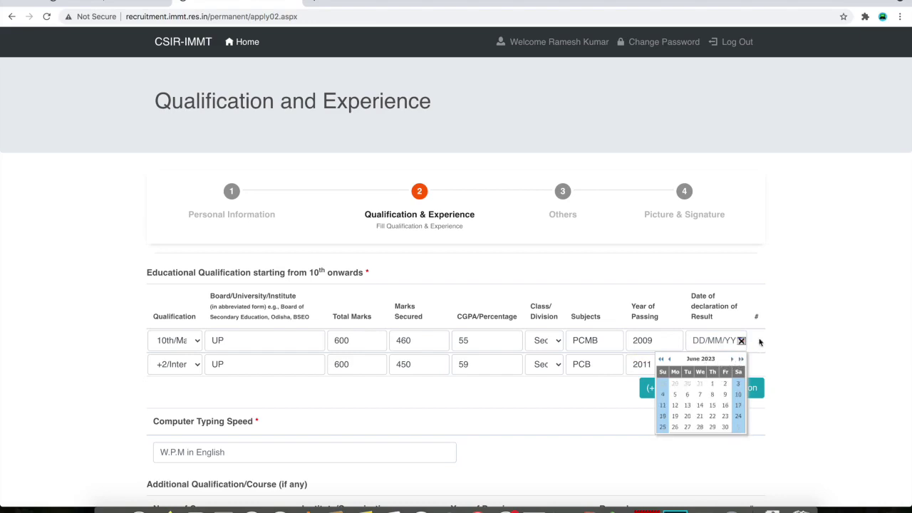
left_click(741, 341)
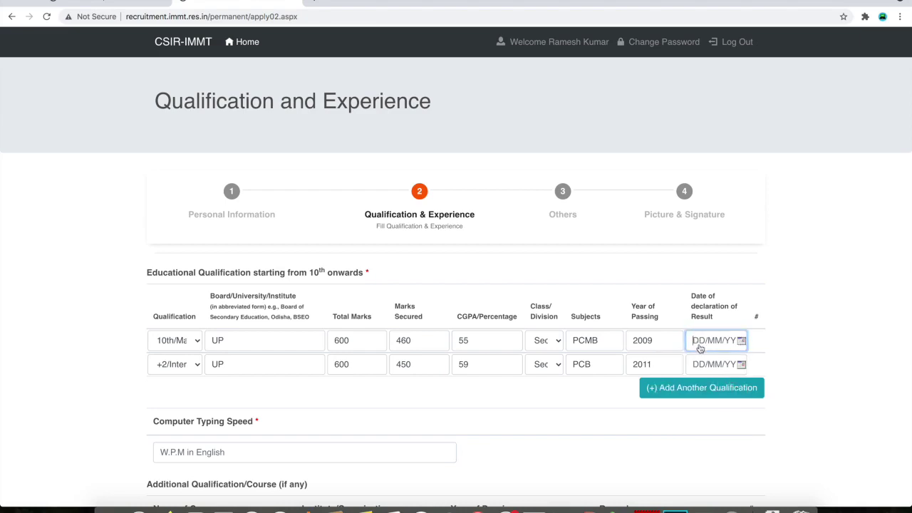
type("10/03/2009")
left_click(711, 366)
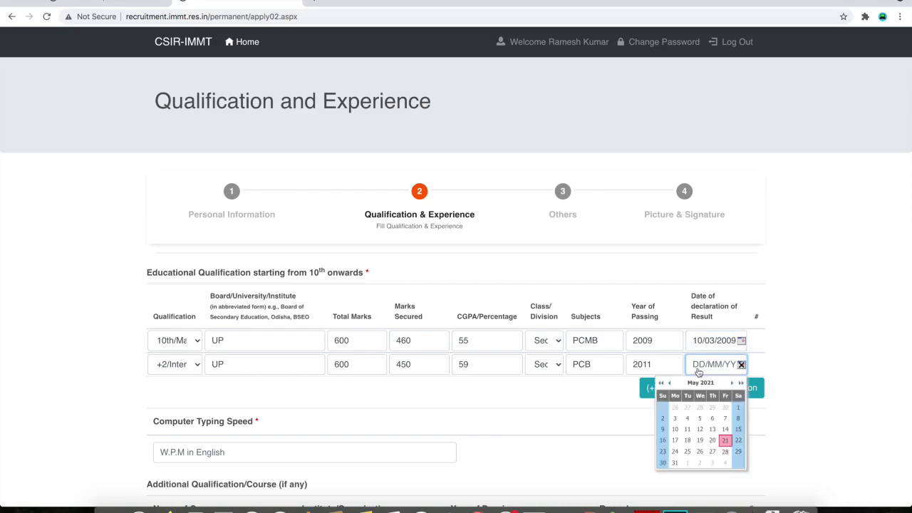
type("12/04/2011")
scroll(509, 461, "down", 2)
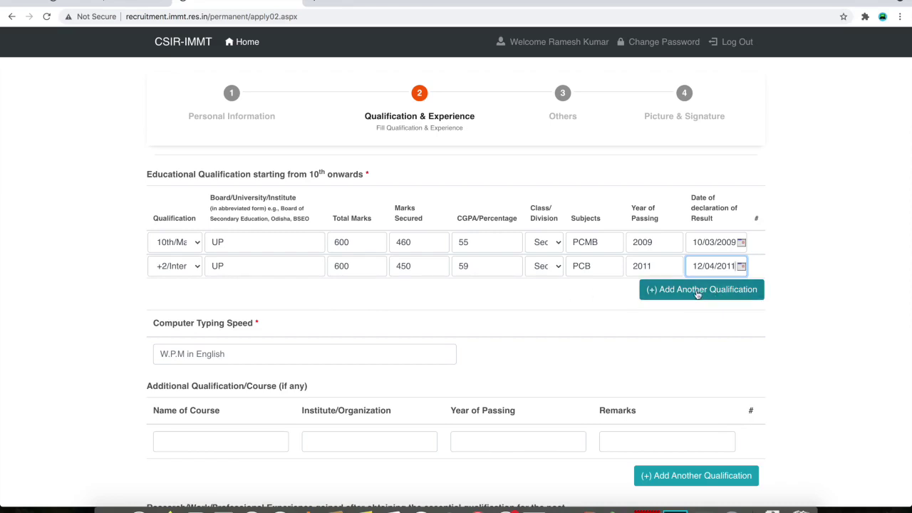
scroll(489, 383, "down", 1)
scroll(489, 383, "down", 1)
left_click(247, 295)
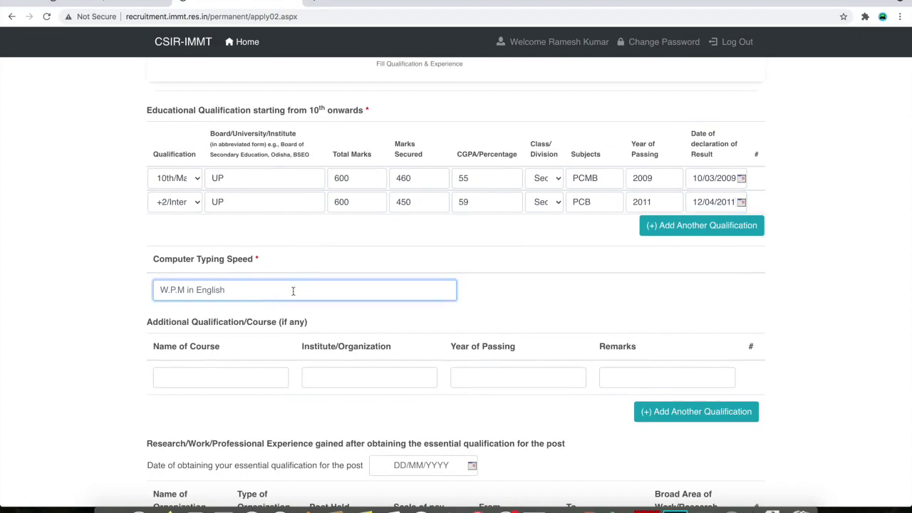
Enter 35 W.P.M in English as typing speed, leaving Additional Qualification fields blank
type("30")
scroll(193, 297, "down", 1)
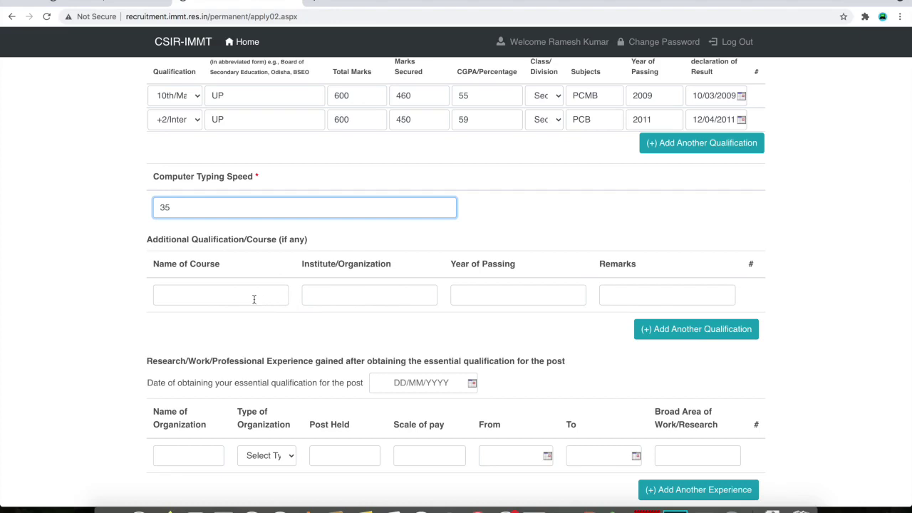
left_click(248, 296)
left_click(399, 295)
left_click(542, 298)
left_click(654, 299)
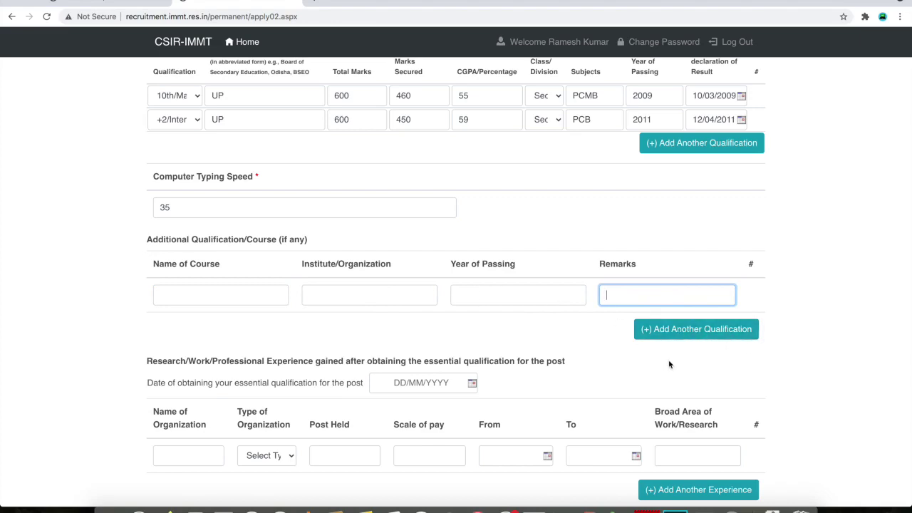
scroll(667, 367, "down", 2)
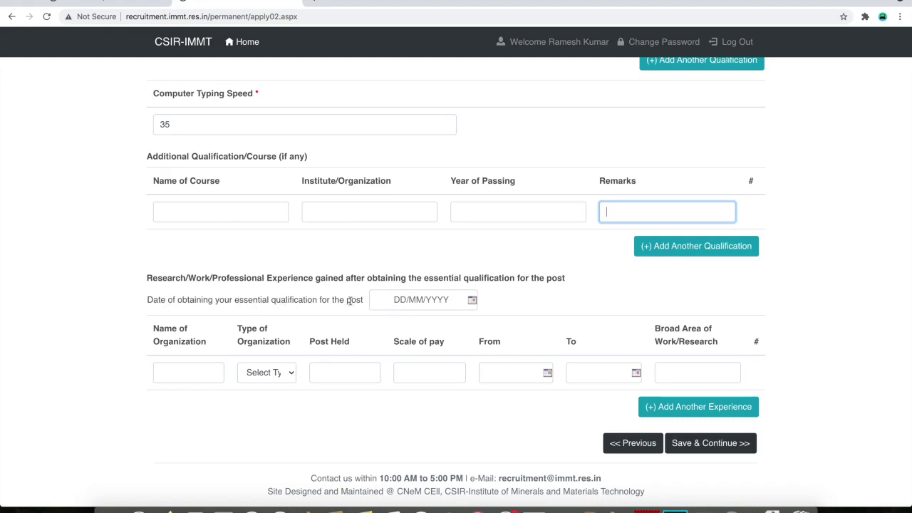
Leave the experience date and Type of Organization blank
left_click(409, 301)
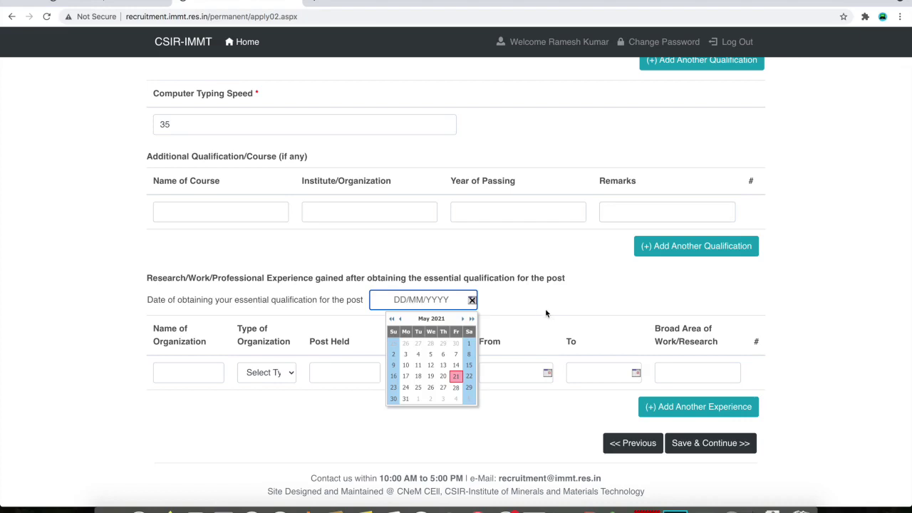
left_click(203, 373)
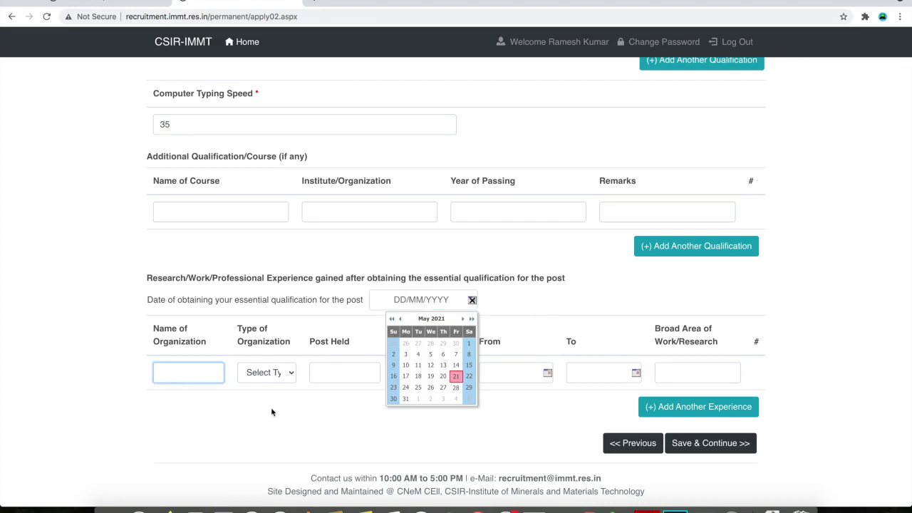
left_click(473, 301)
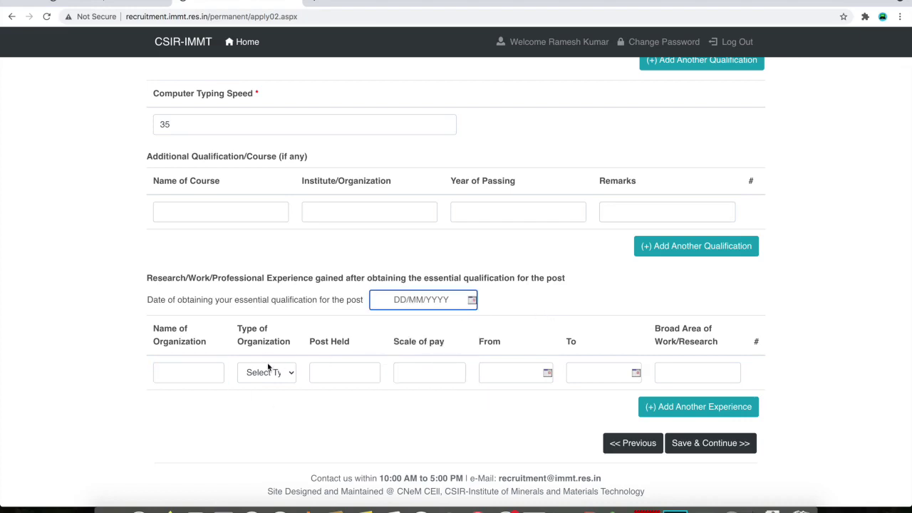
left_click(268, 369)
left_click(269, 374)
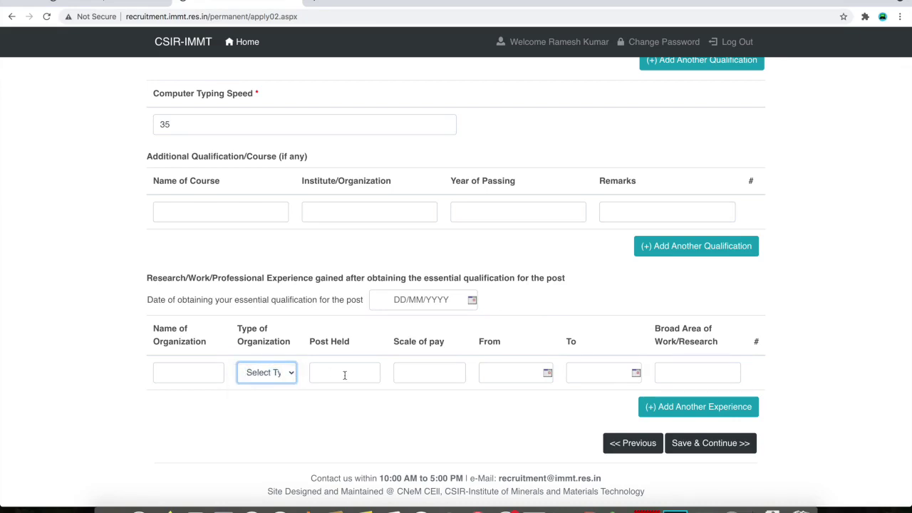
left_click(269, 375)
left_click(318, 410)
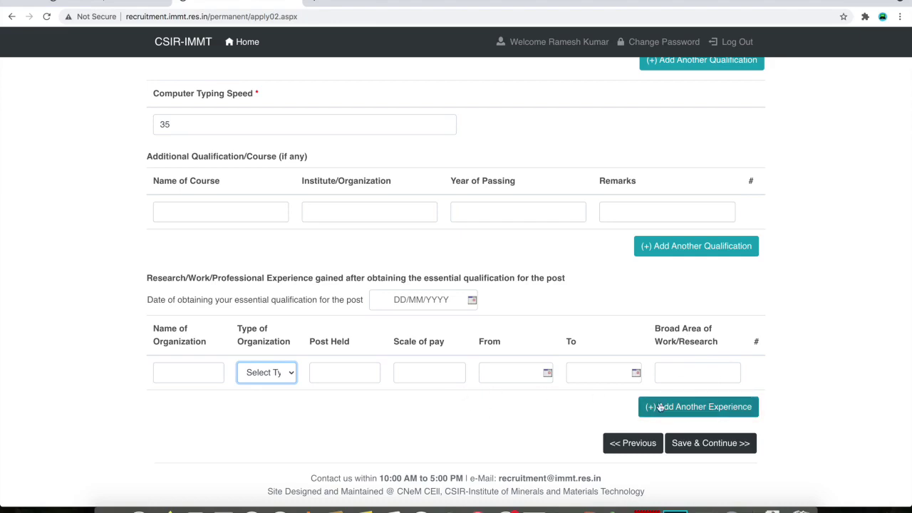
Save the Qualification & Experience step and continue to the next step
scroll(501, 296, "up", 2)
scroll(501, 295, "up", 3)
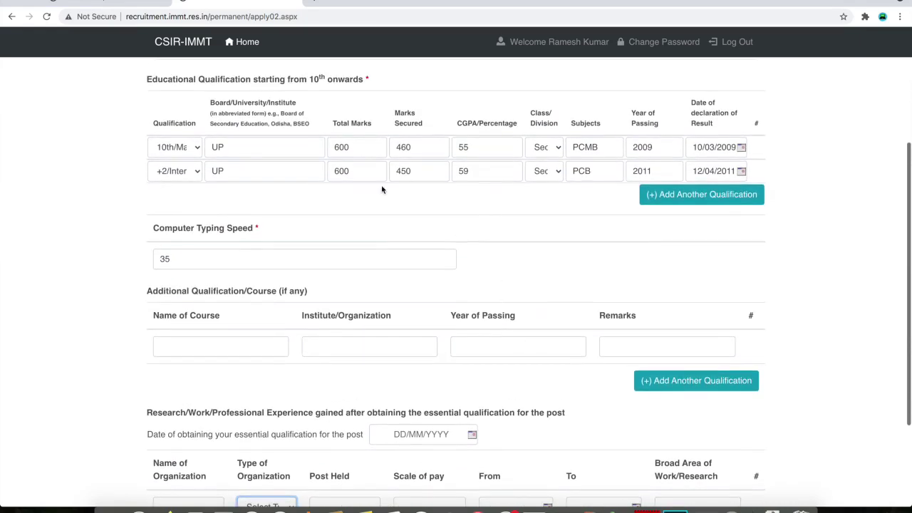
scroll(449, 224, "down", 3)
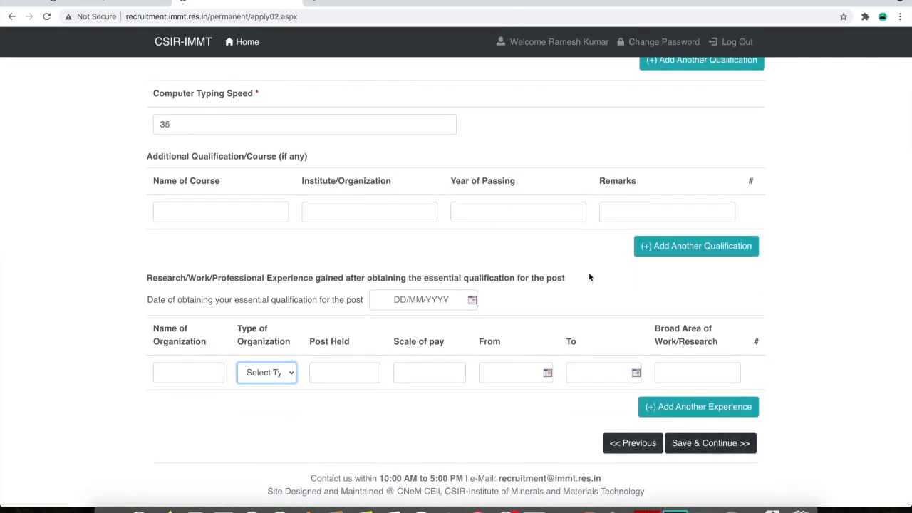
left_click(728, 451)
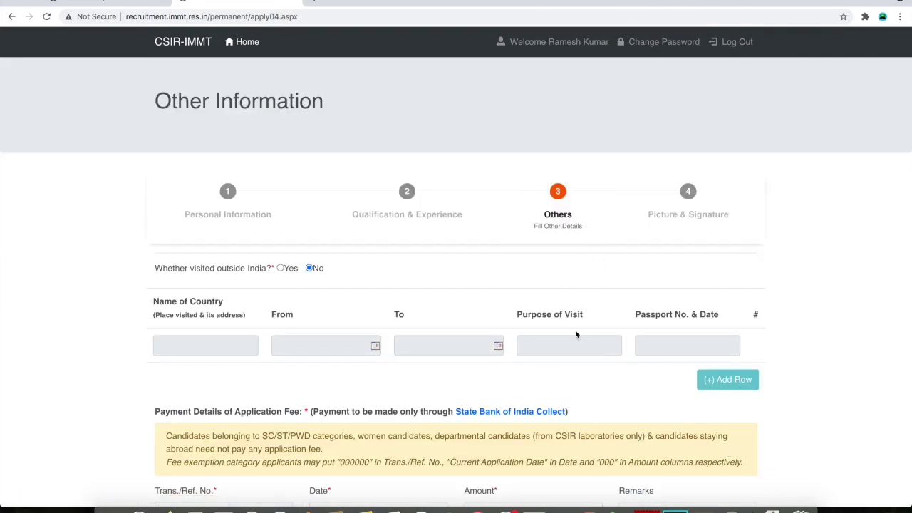
Scroll through the Others page to review the foreign-visit question and fee payment fields
scroll(576, 334, "down", 3)
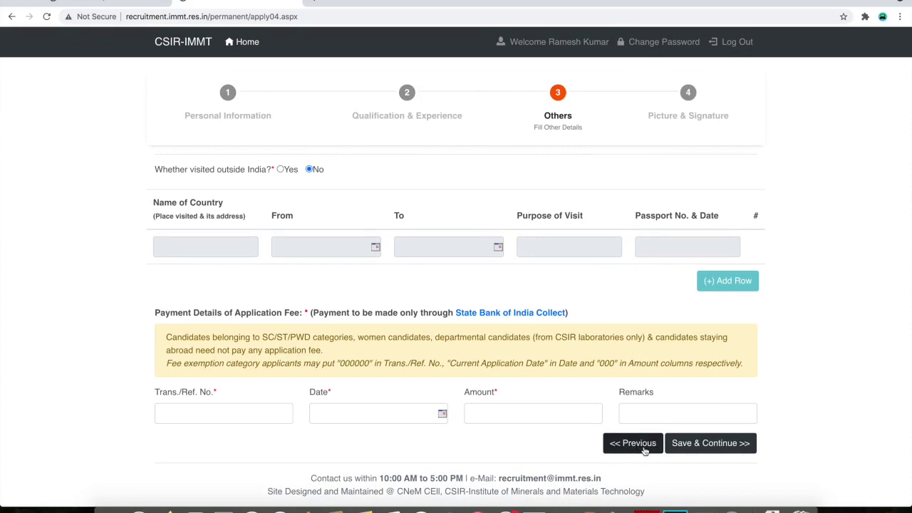
scroll(662, 346, "up", 3)
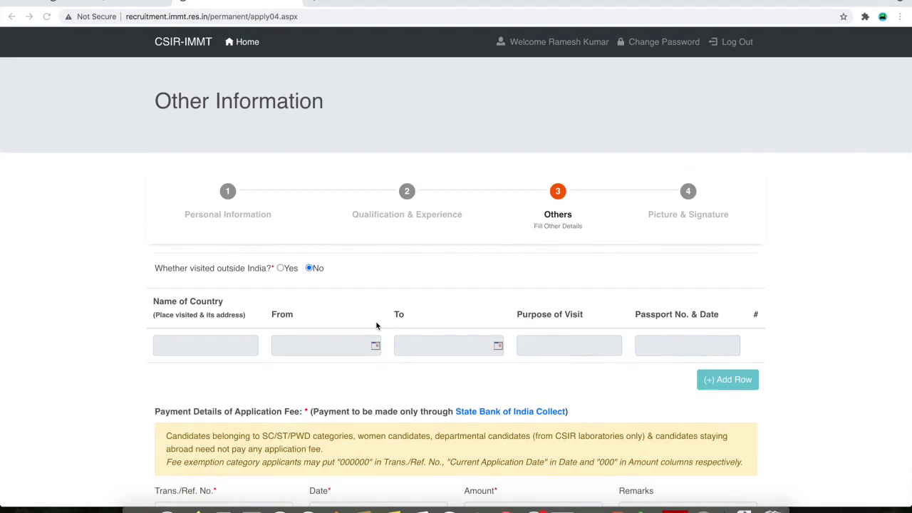
scroll(230, 307, "down", 1)
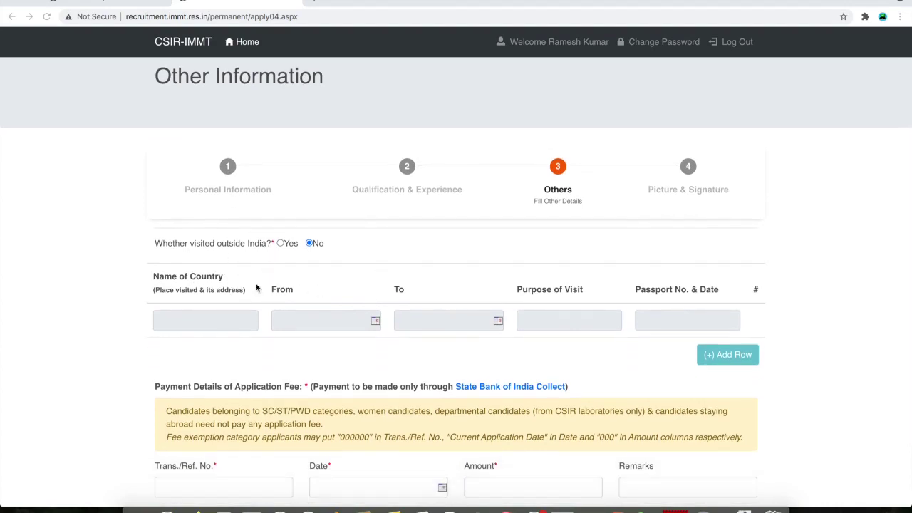
scroll(391, 282, "down", 2)
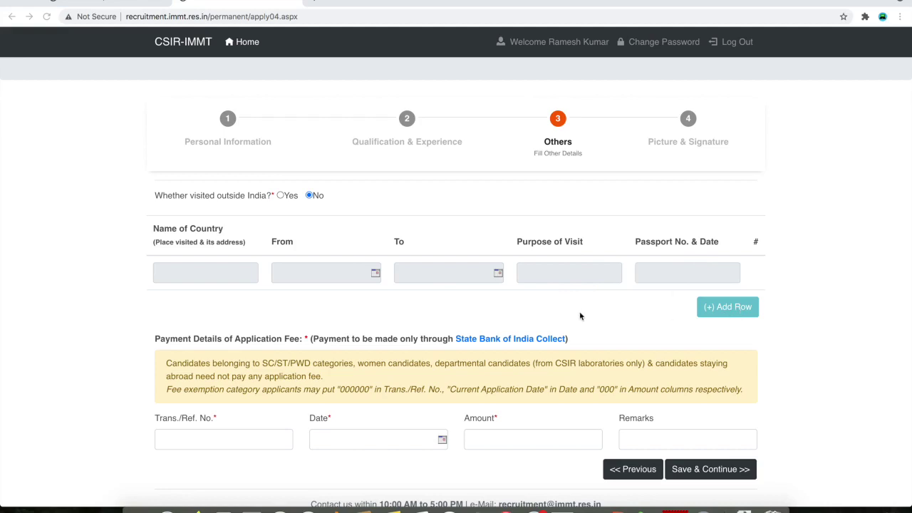
scroll(579, 316, "down", 1)
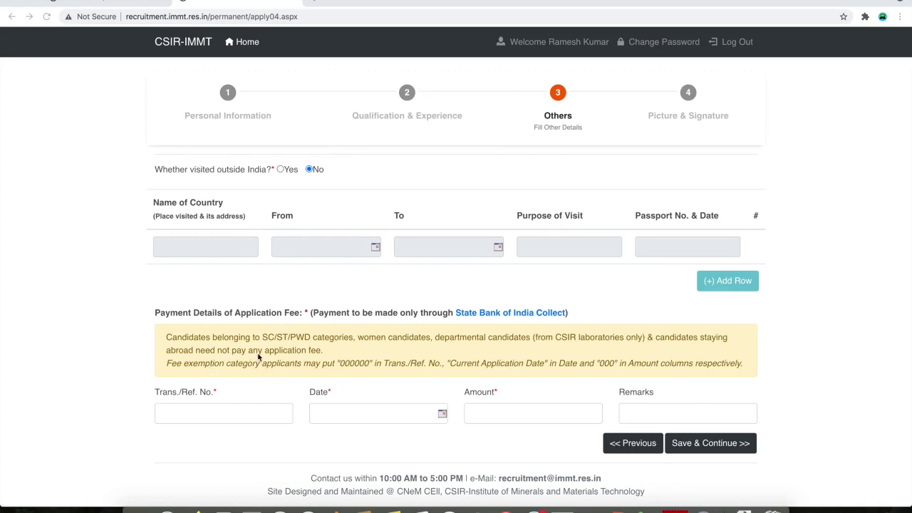
Leave the payment date blank and go to the State Bank of India Collect payment site
key("Tab")
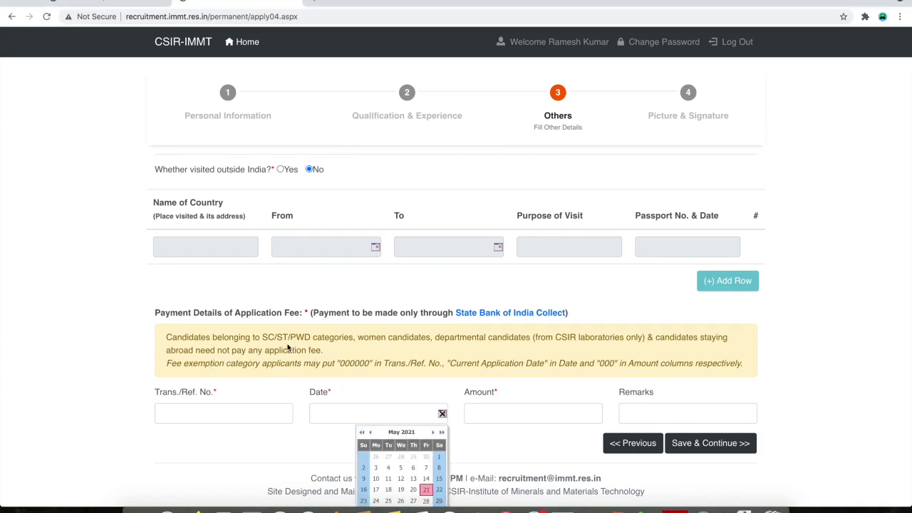
left_click(441, 415)
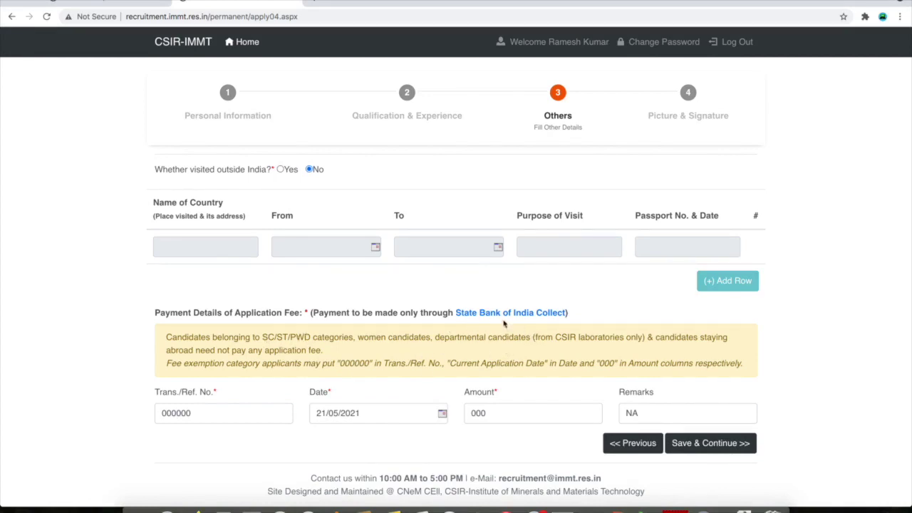
left_click(543, 313)
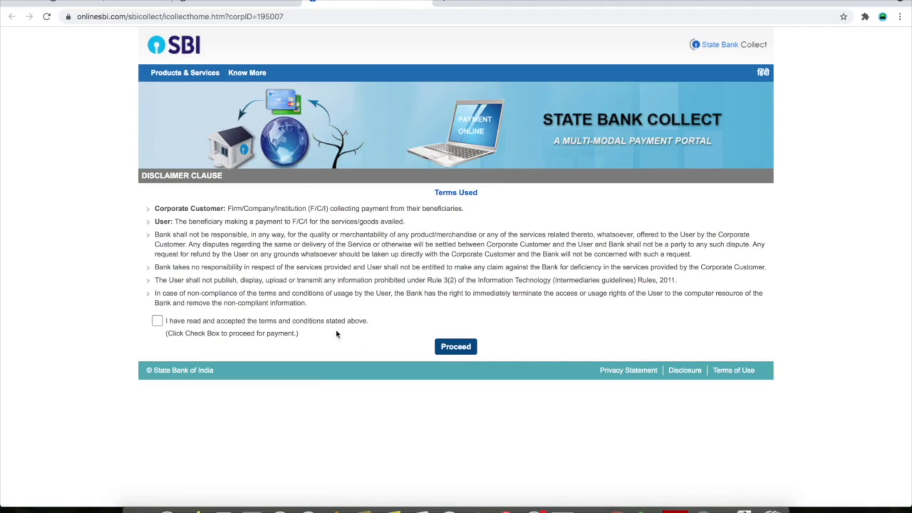
Accept the SBI Collect terms, proceed, and select the Payment details category
left_click(157, 320)
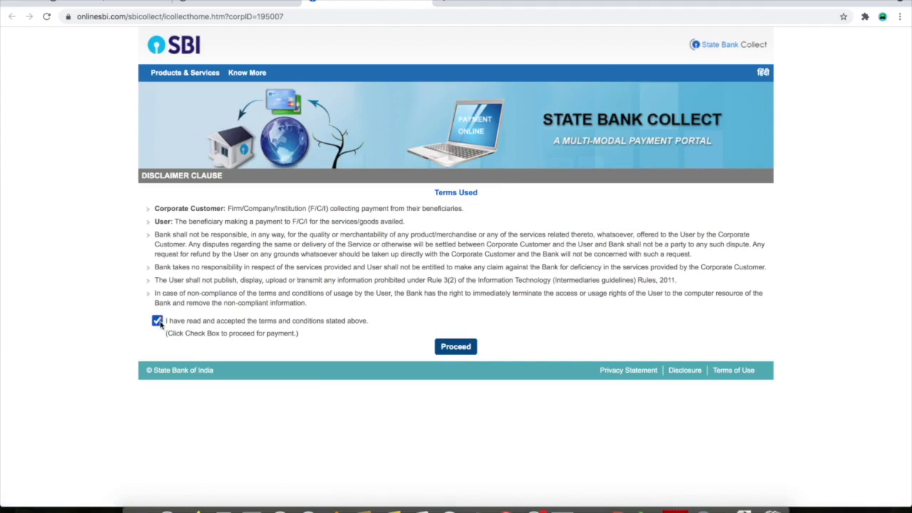
left_click(455, 347)
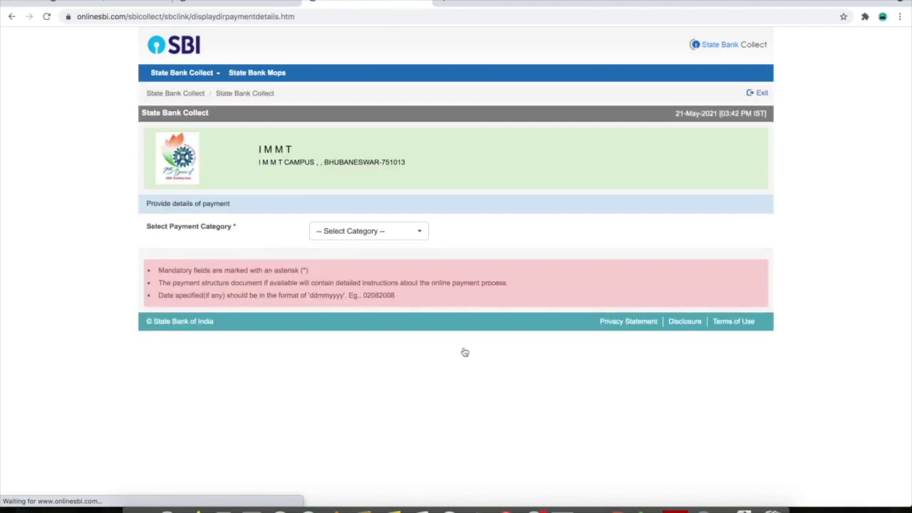
left_click(368, 231)
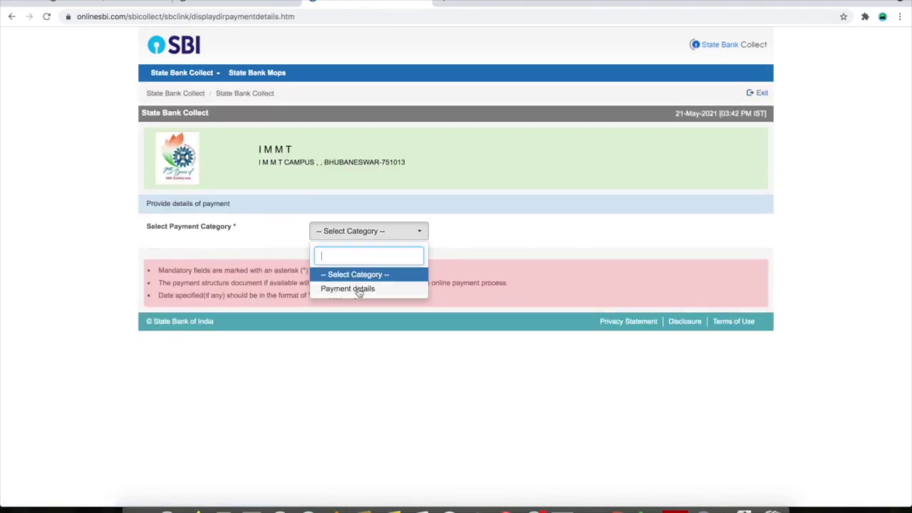
left_click(359, 290)
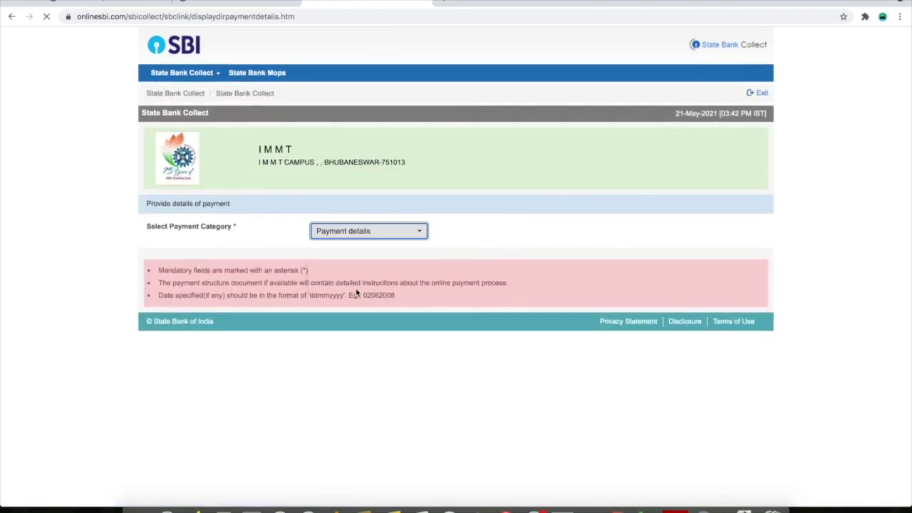
scroll(362, 411, "down", 3)
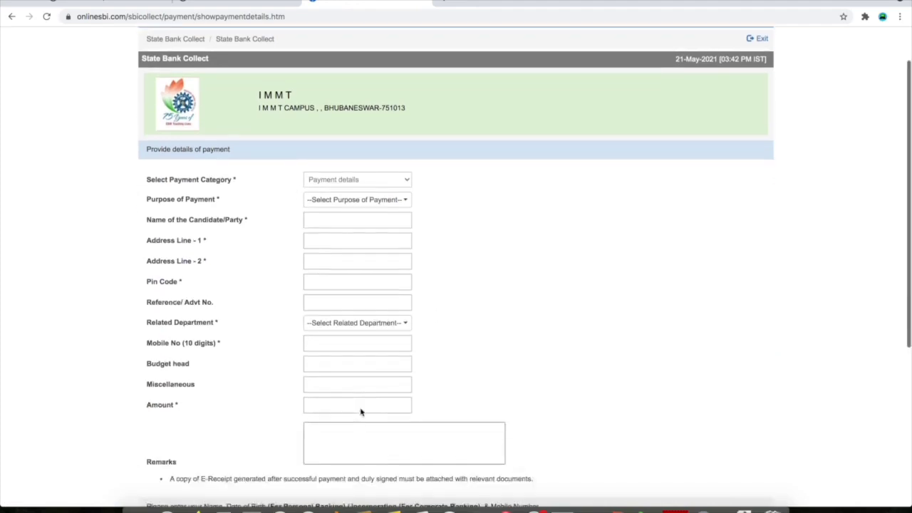
scroll(361, 412, "up", 3)
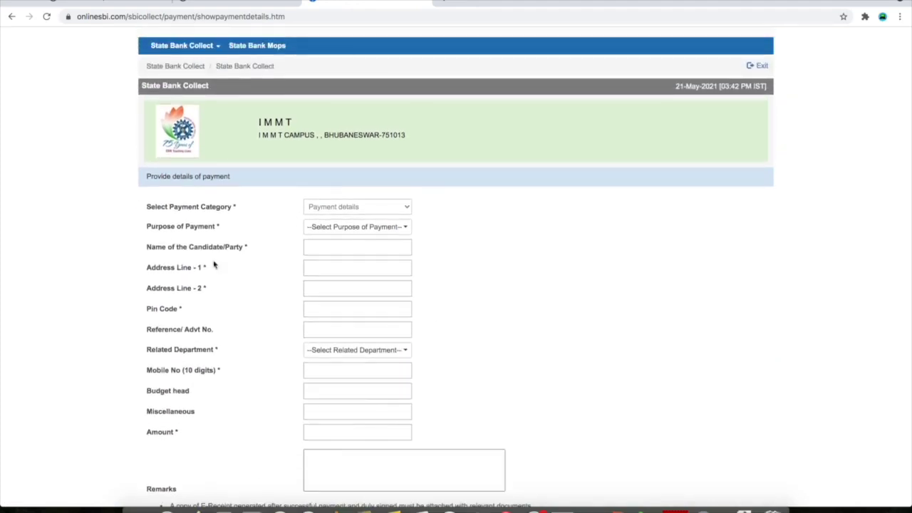
Set the Purpose of Payment to Application Fee
left_click(351, 227)
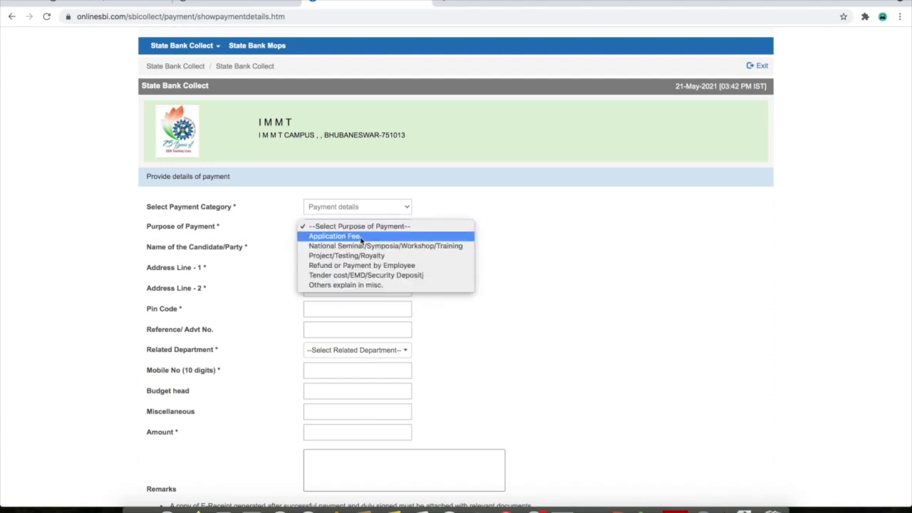
left_click(361, 237)
left_click(354, 232)
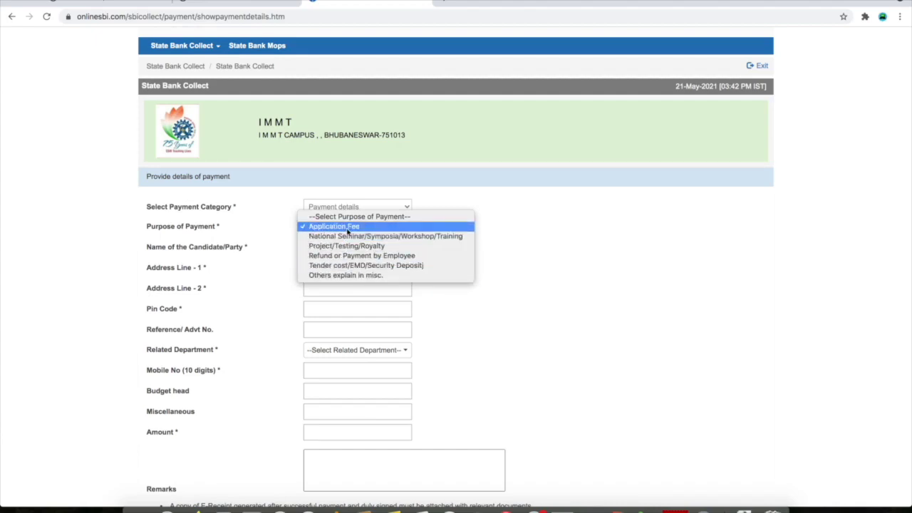
left_click(349, 228)
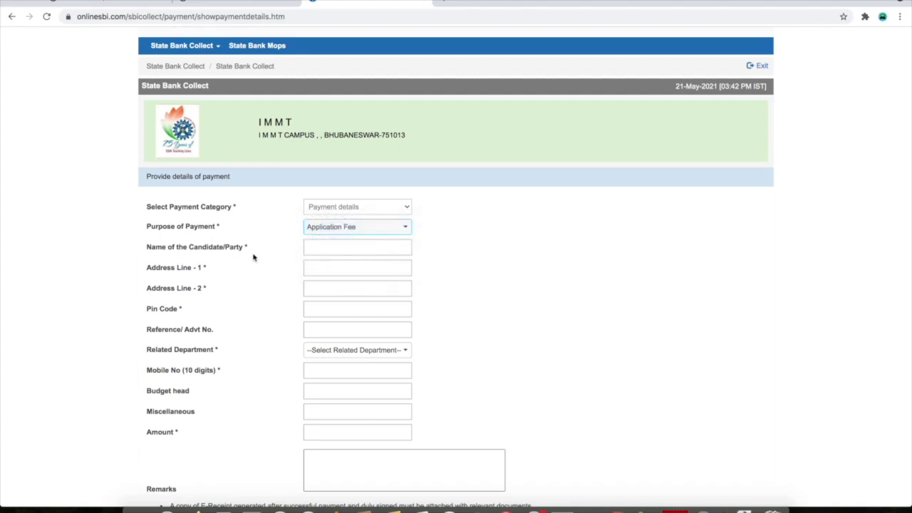
Fill in the candidate's name, address lines, pin code and reference number 02/2021
left_click(329, 248)
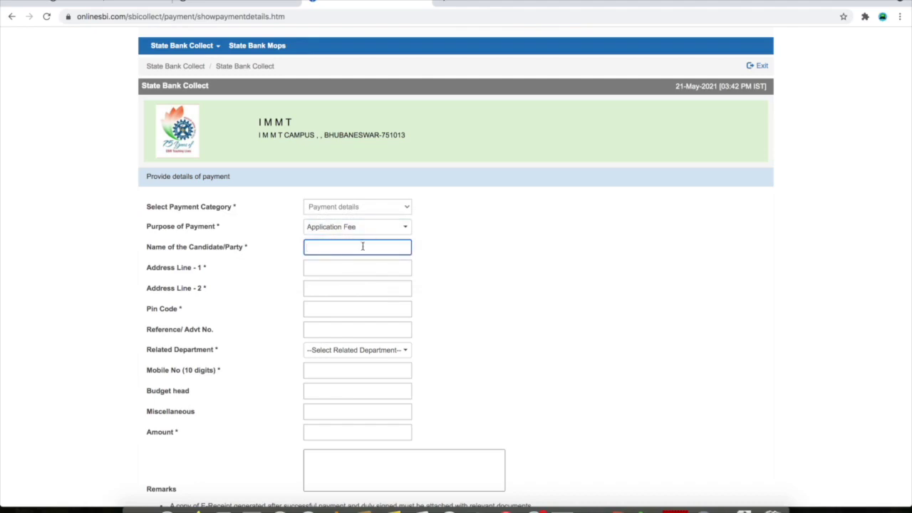
left_click(326, 266)
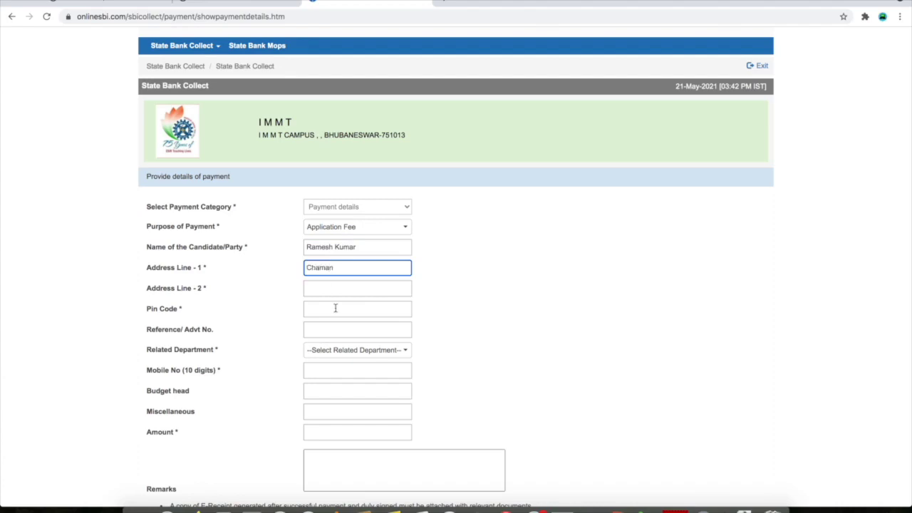
left_click(334, 288)
type("Chaman")
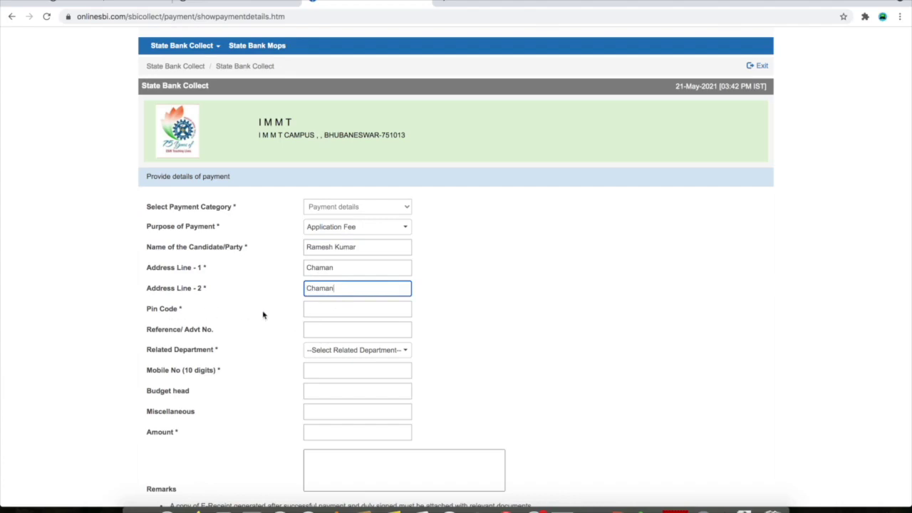
left_click(339, 311)
type("208001")
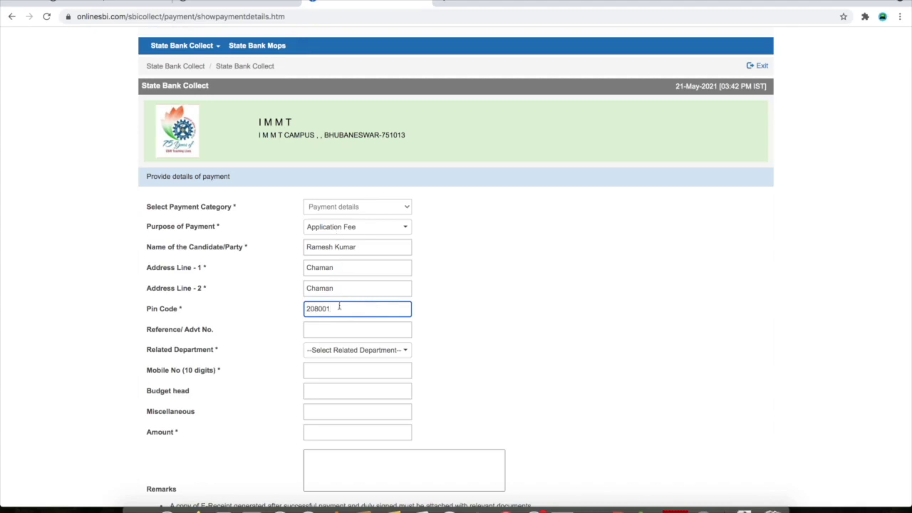
left_click(327, 330)
type("02/2021")
left_click_drag(308, 330, 339, 331)
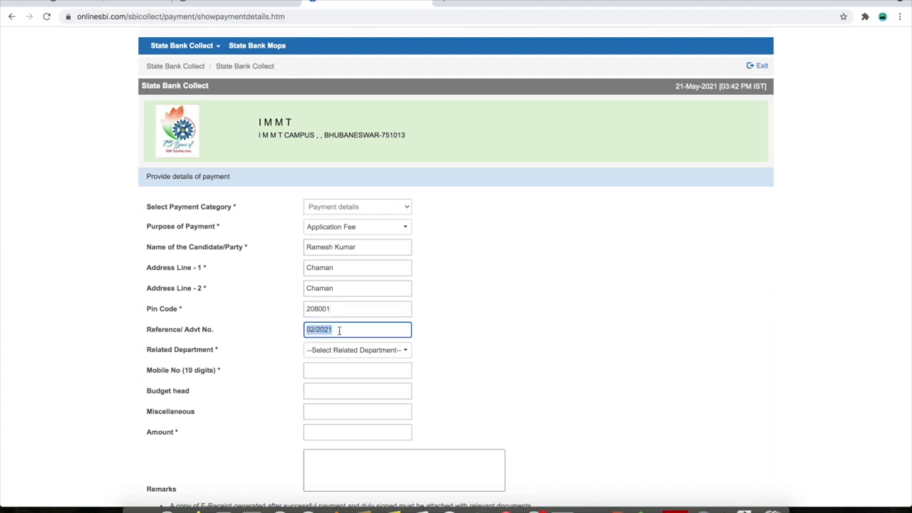
left_click(364, 331)
Set Related Department to Others and enter the candidate's mobile number
left_click(345, 350)
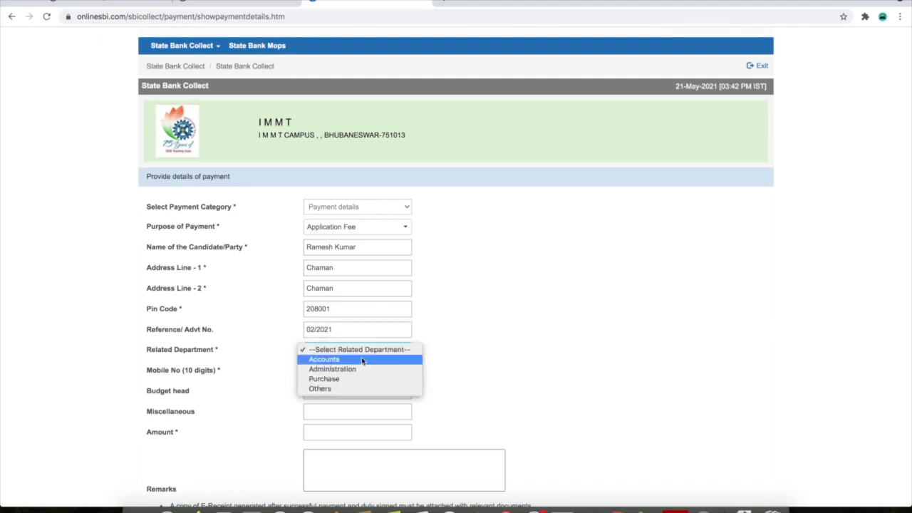
left_click(358, 388)
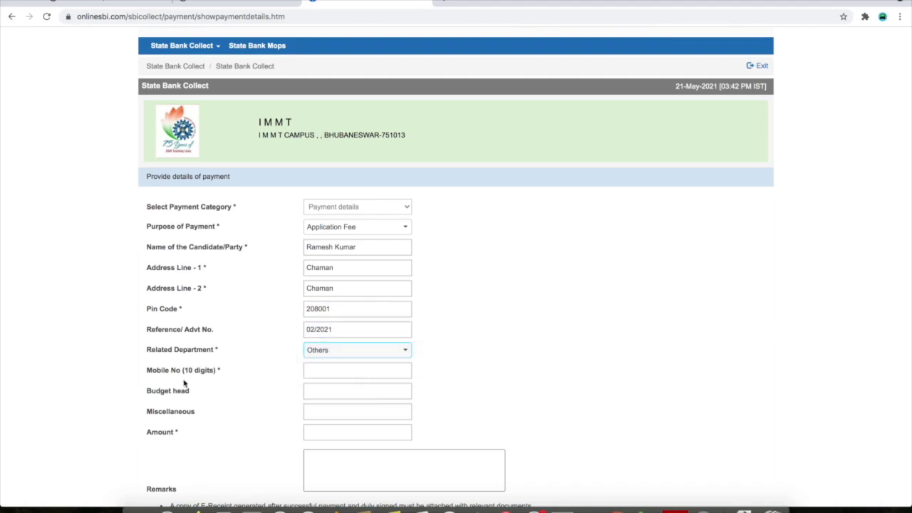
left_click(349, 371)
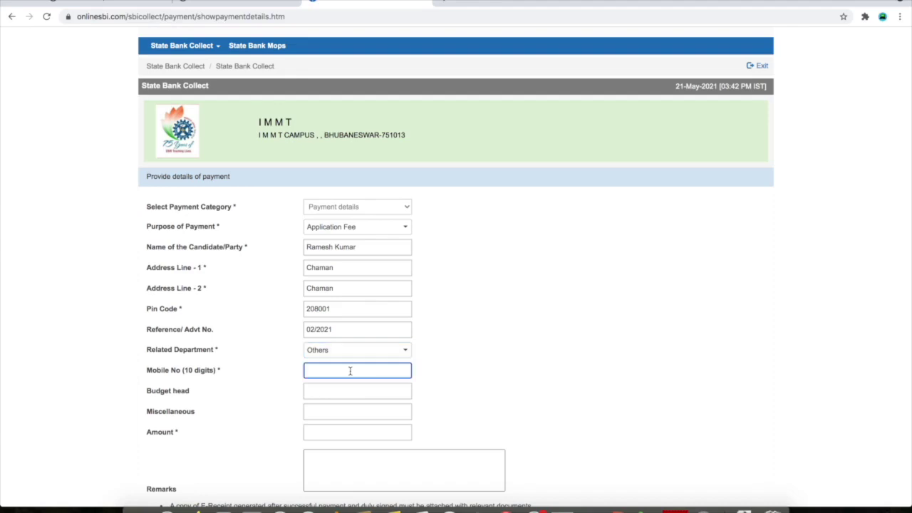
scroll(295, 400, "down", 1)
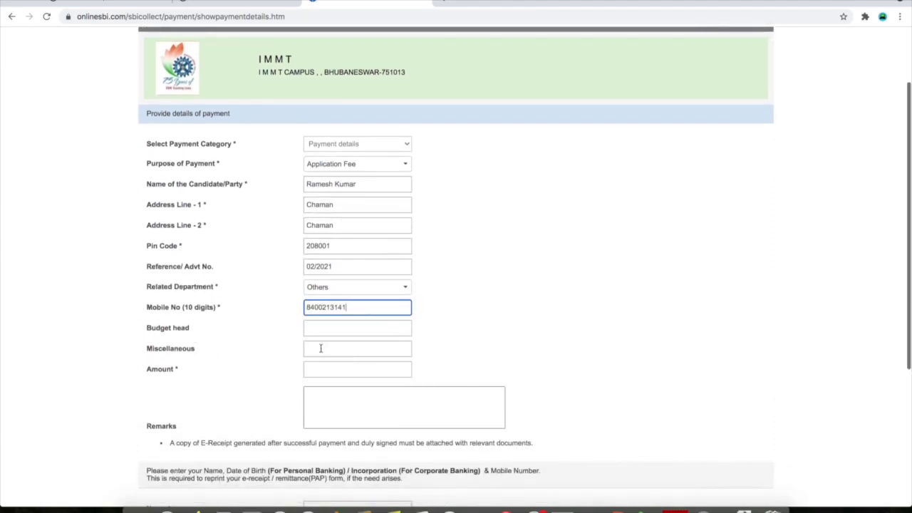
Enter budget head 100, Miscellaneous NA, amount 100 and remarks NA
left_click(349, 329)
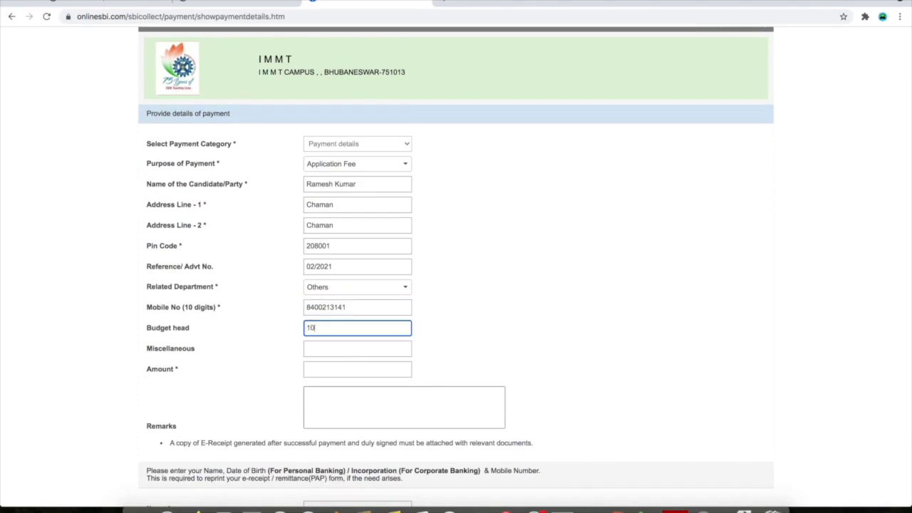
left_click(339, 350)
type("NA")
left_click(338, 369)
type("100")
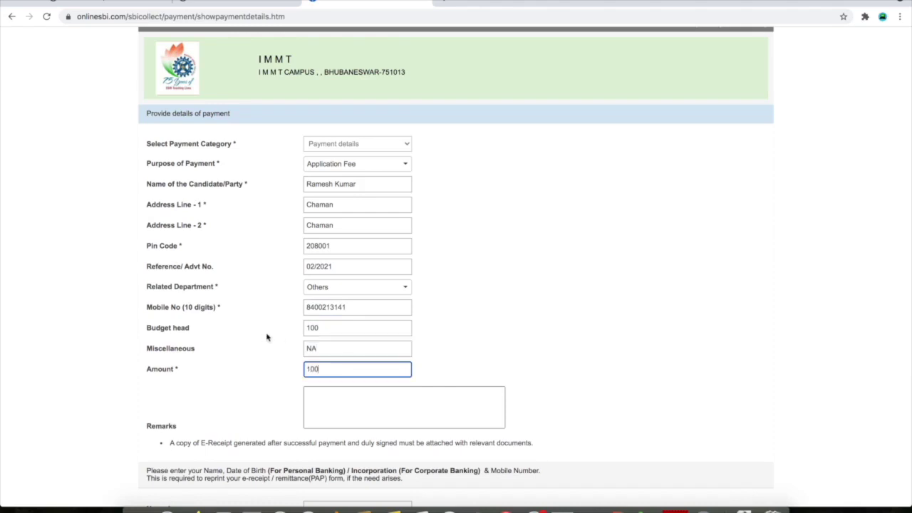
scroll(373, 407, "down", 2)
left_click(357, 352)
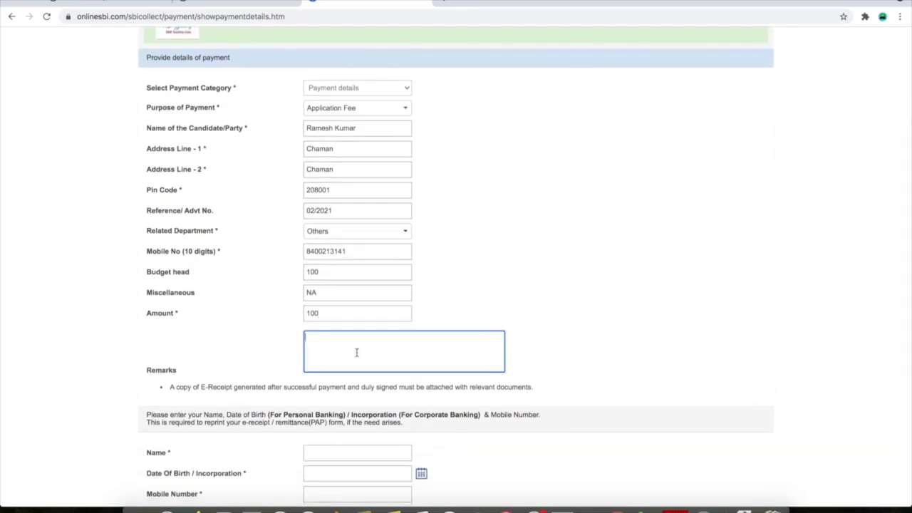
type("NA")
scroll(373, 356, "down", 4)
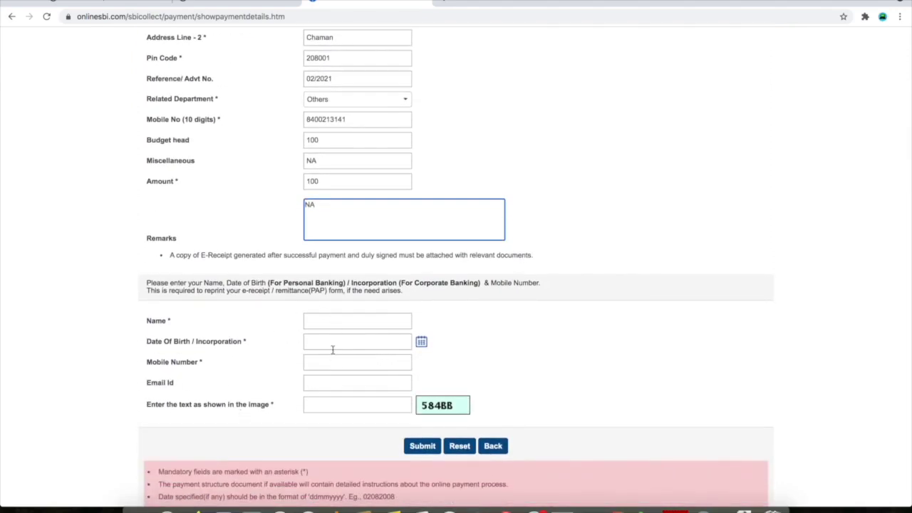
Copy the candidate's name into the reprint Name field
left_click(326, 321)
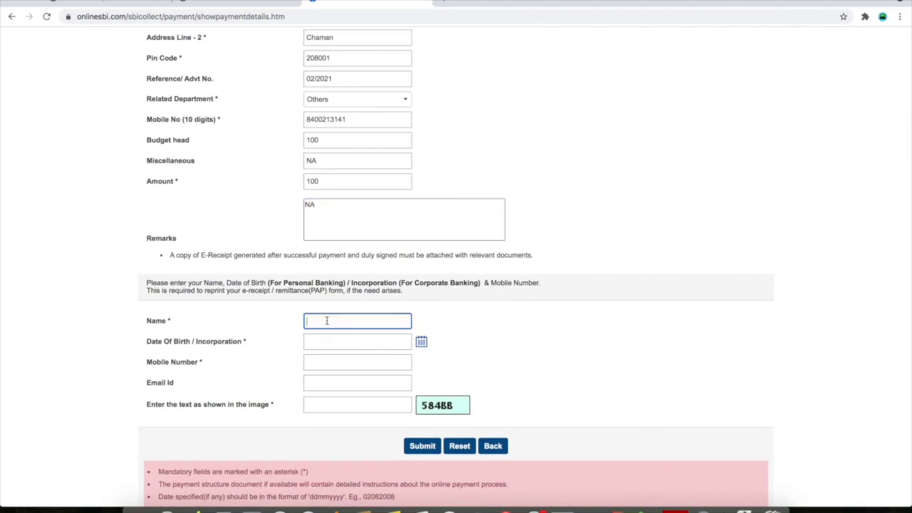
scroll(333, 130, "up", 3)
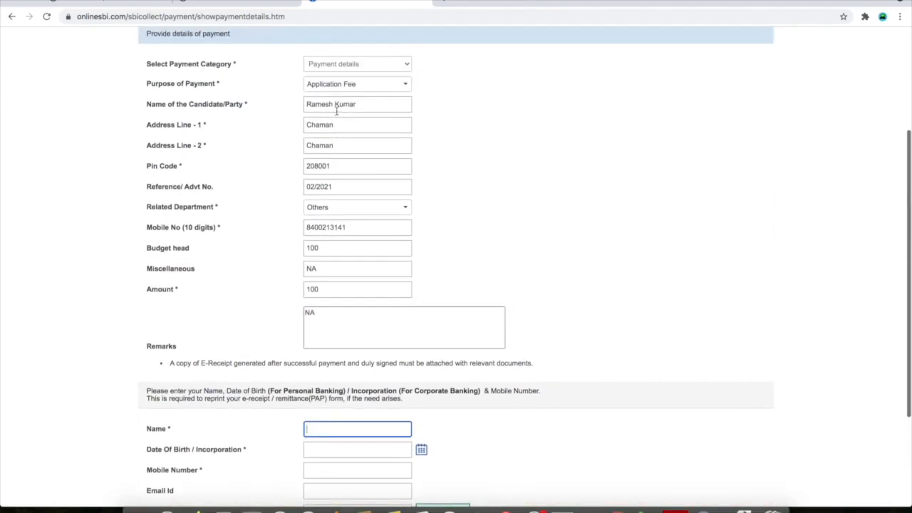
double_click(337, 107)
triple_click(337, 107)
key("ctrl+c")
scroll(344, 244, "down", 3)
left_click(353, 307)
key("ctrl+v")
Set the date of birth to 10 July 1995
left_click(337, 323)
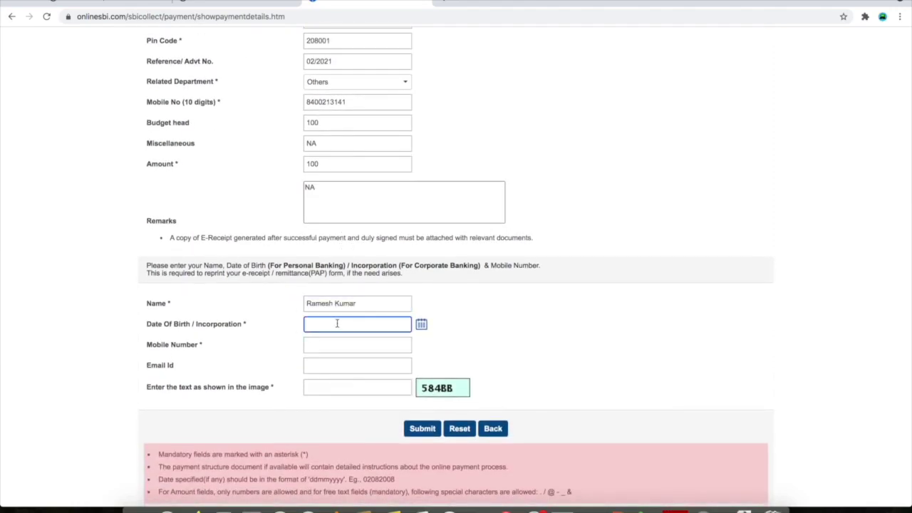
left_click(421, 326)
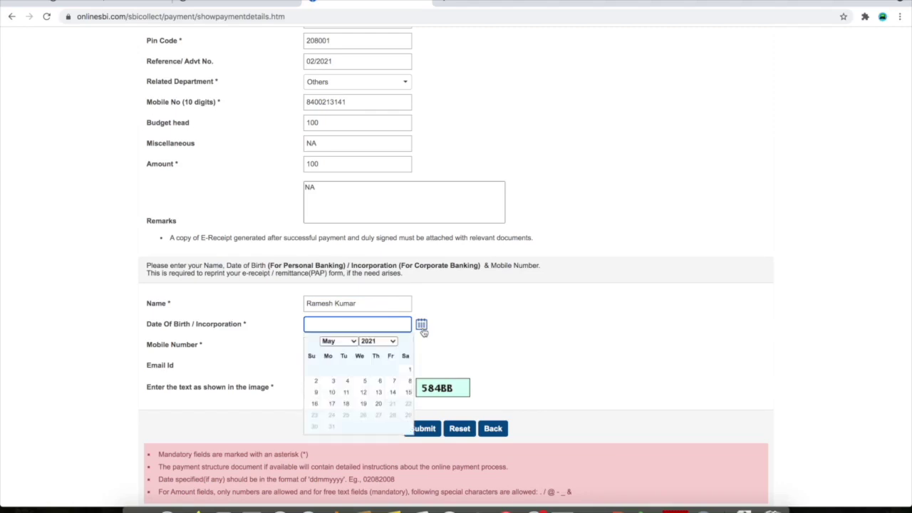
left_click(377, 341)
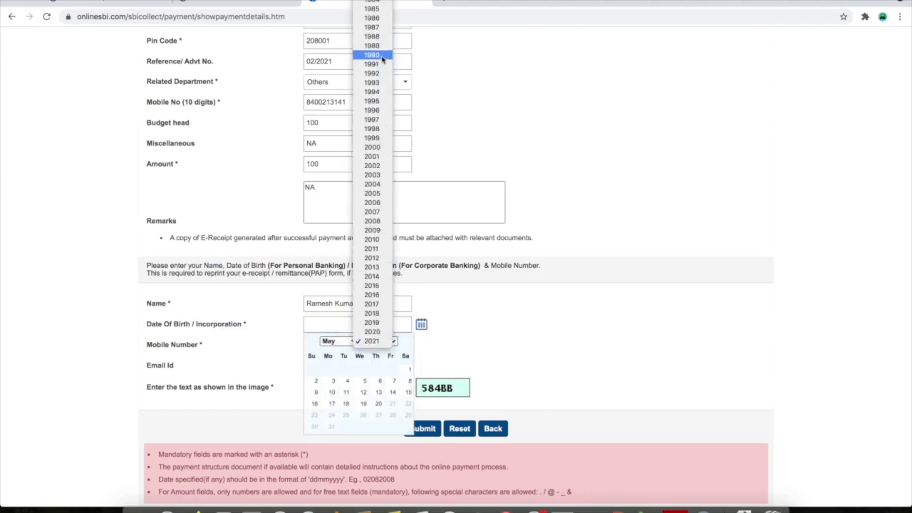
left_click(384, 105)
left_click(336, 341)
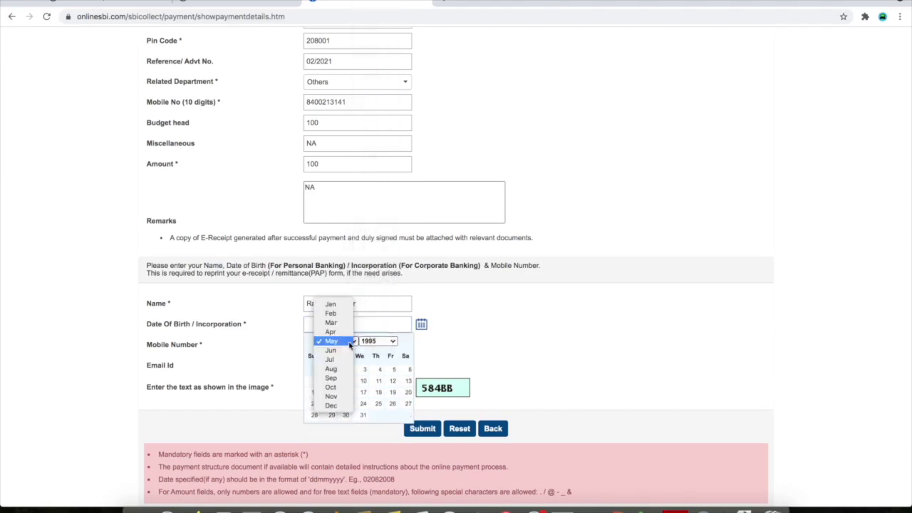
left_click(330, 359)
left_click(335, 399)
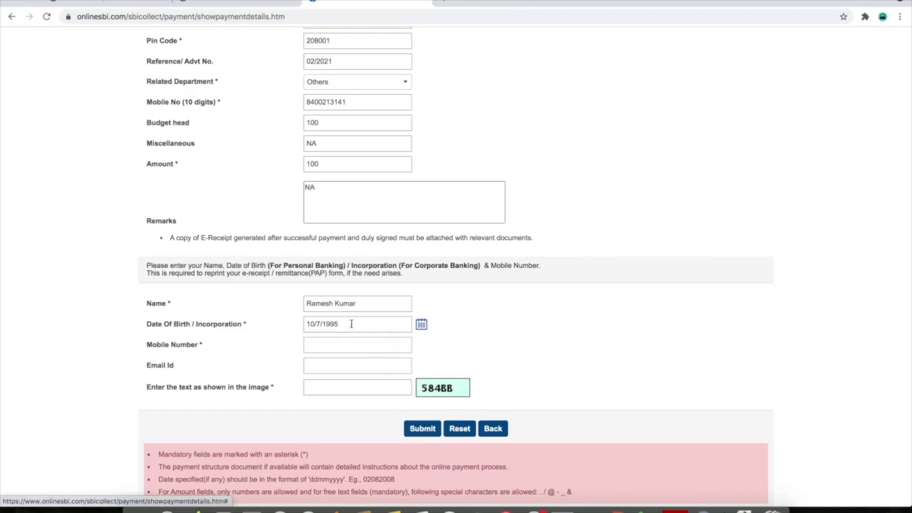
Copy the mobile number into the reprint field and enter the candidate's e-mail address
left_click(338, 347)
double_click(328, 102)
key("super+c")
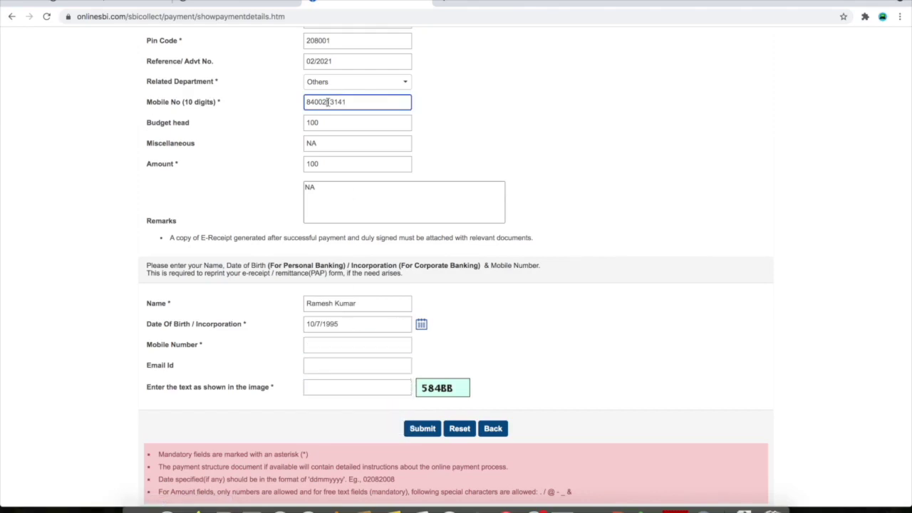
left_click(342, 341)
key("super+v")
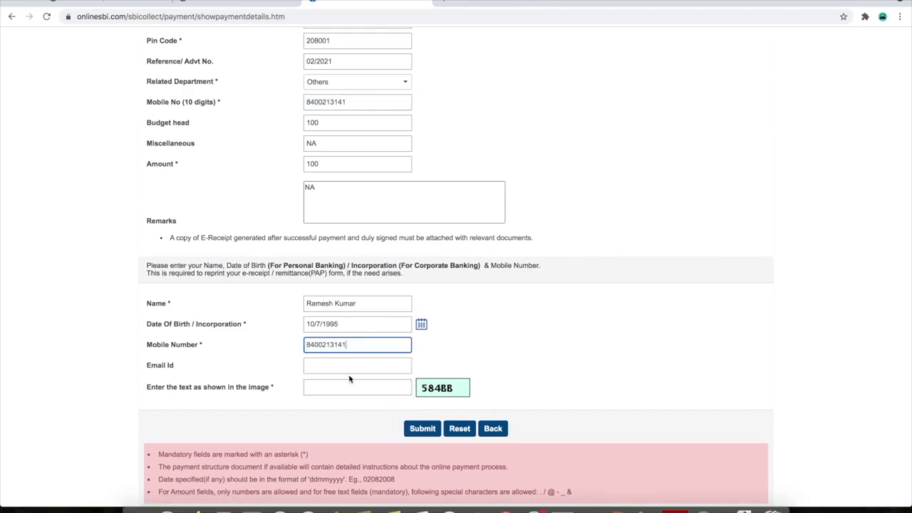
left_click(331, 366)
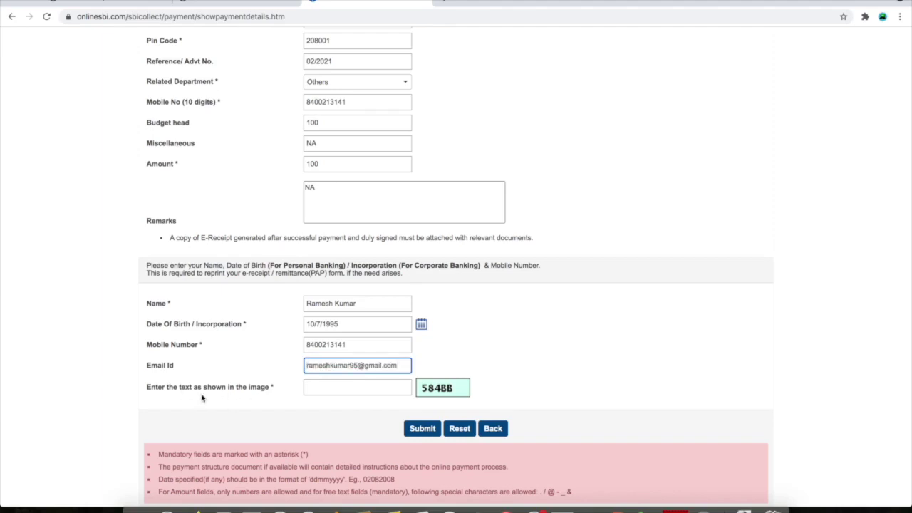
Enter the captcha and submit the payment details form
left_click(353, 389)
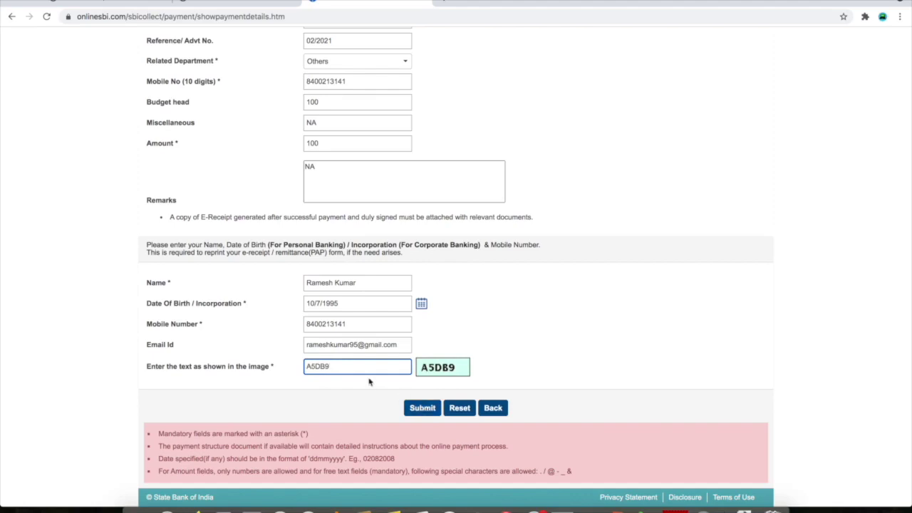
scroll(374, 243, "up", 5)
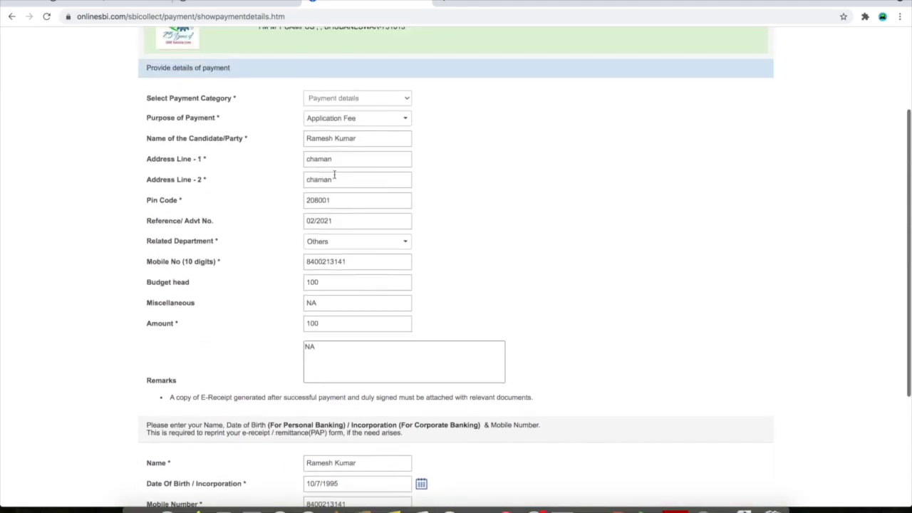
scroll(344, 281, "down", 4)
scroll(344, 283, "down", 1)
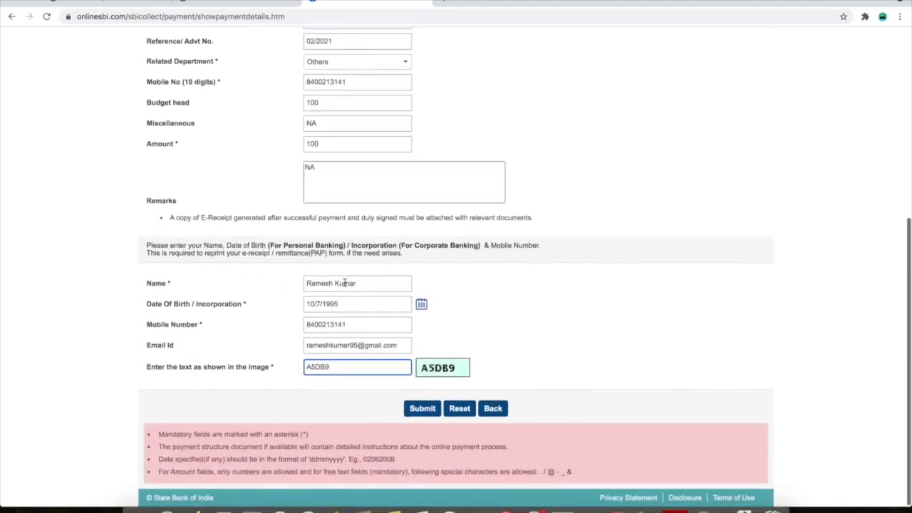
left_click(425, 412)
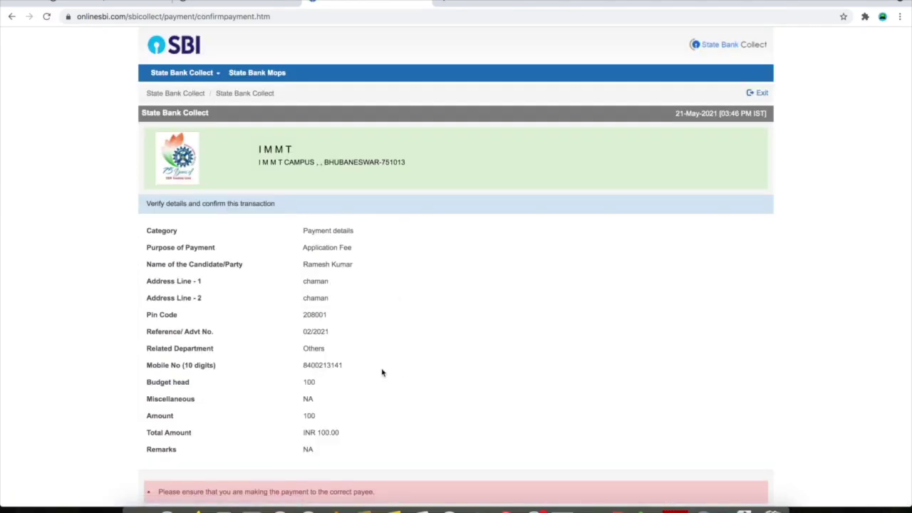
Review the INR 100.00 Application Fee summary and confirm the transaction
scroll(382, 374, "down", 2)
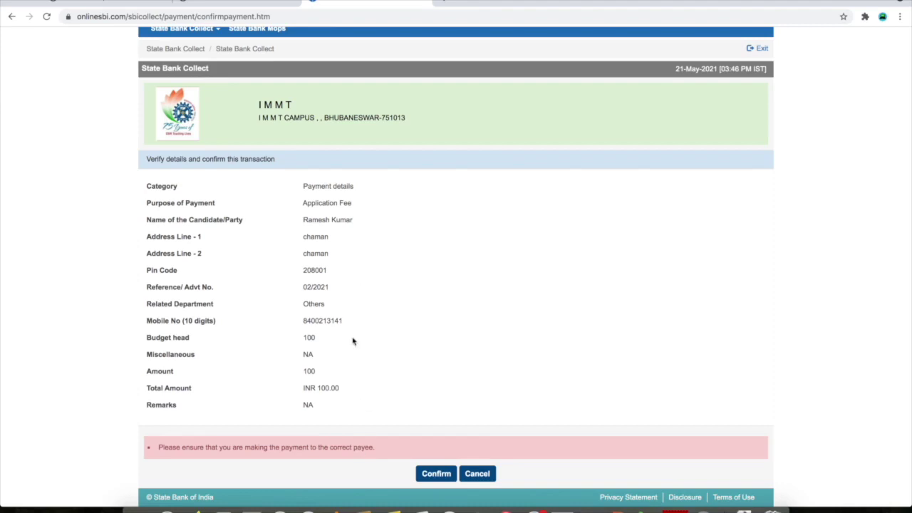
left_click(435, 476)
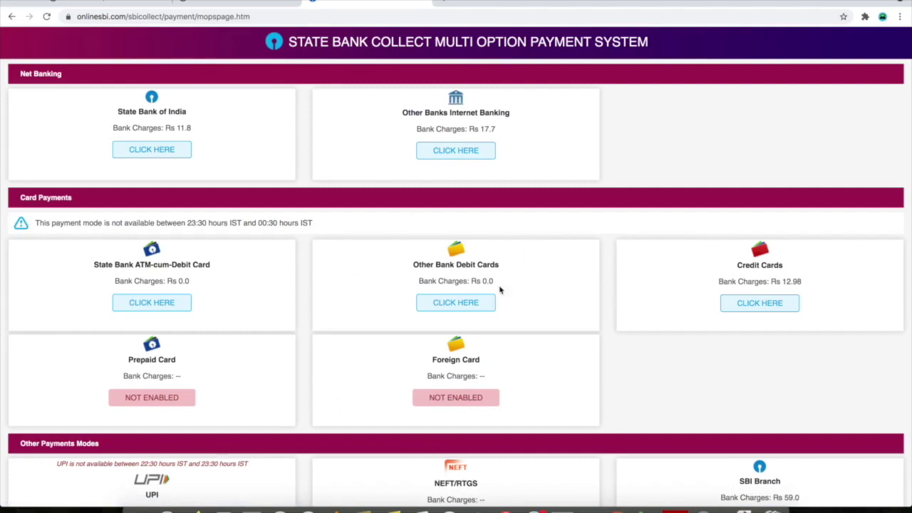
Choose Other Bank Debit Cards as the payment mode
scroll(310, 312, "down", 2)
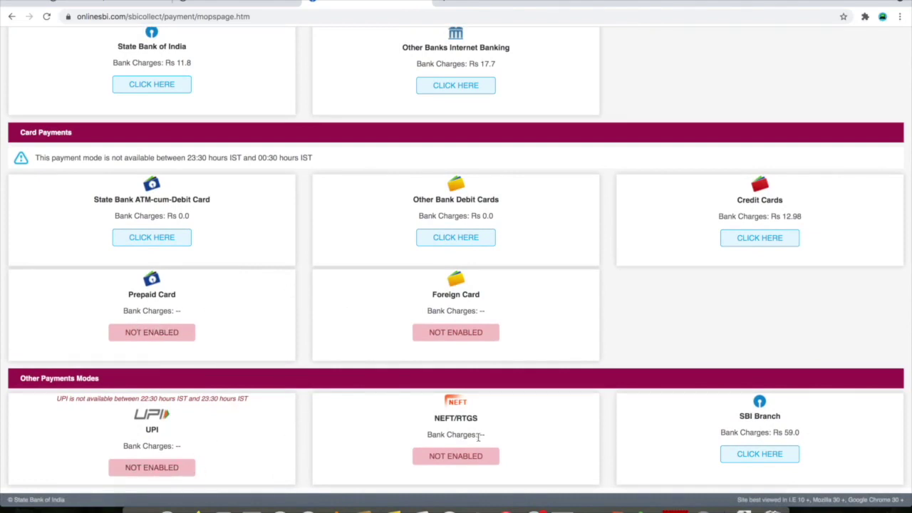
scroll(674, 332, "up", 1)
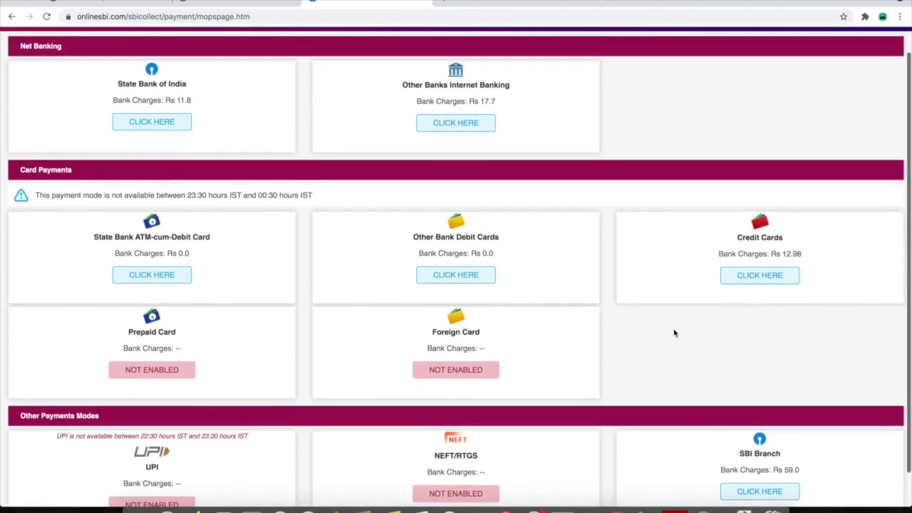
scroll(675, 333, "up", 1)
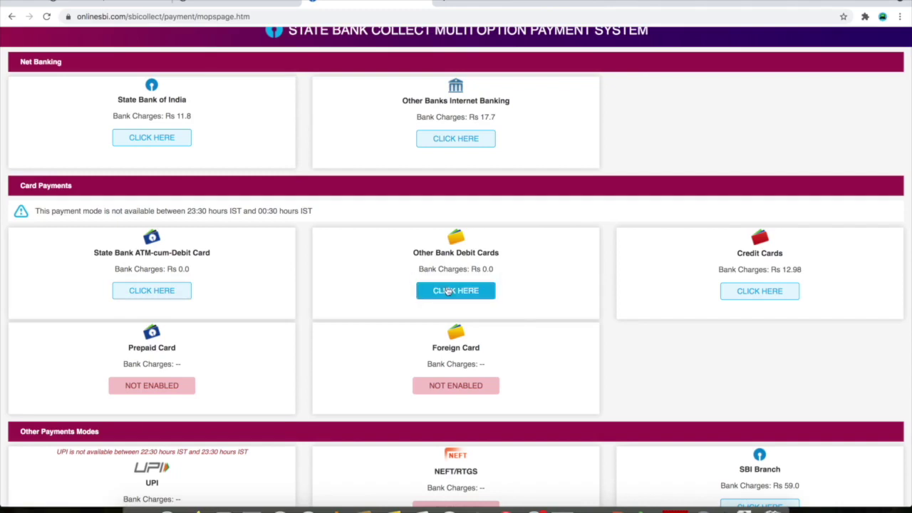
left_click(447, 290)
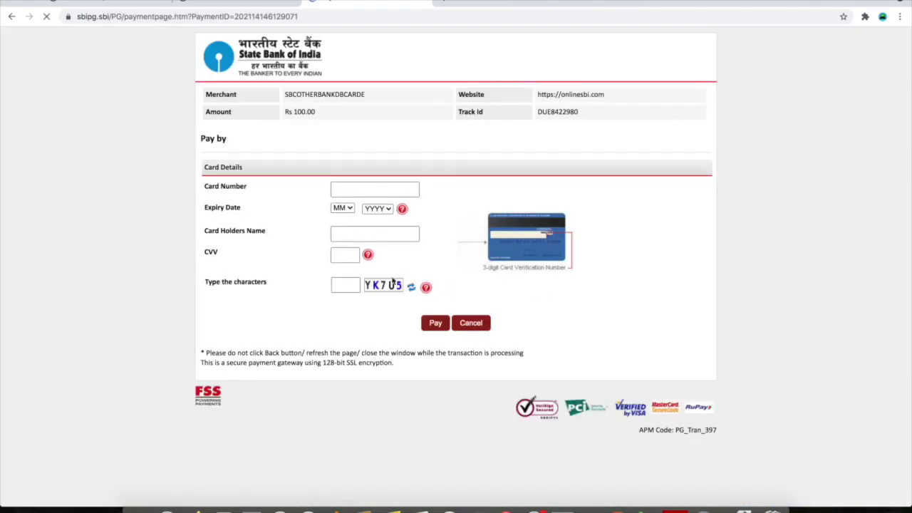
left_click(338, 190)
left_click(340, 208)
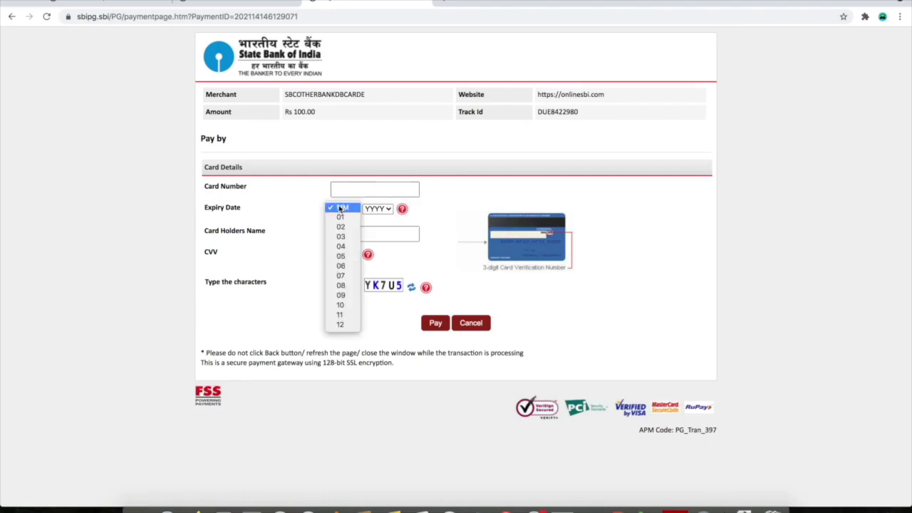
left_click(378, 211)
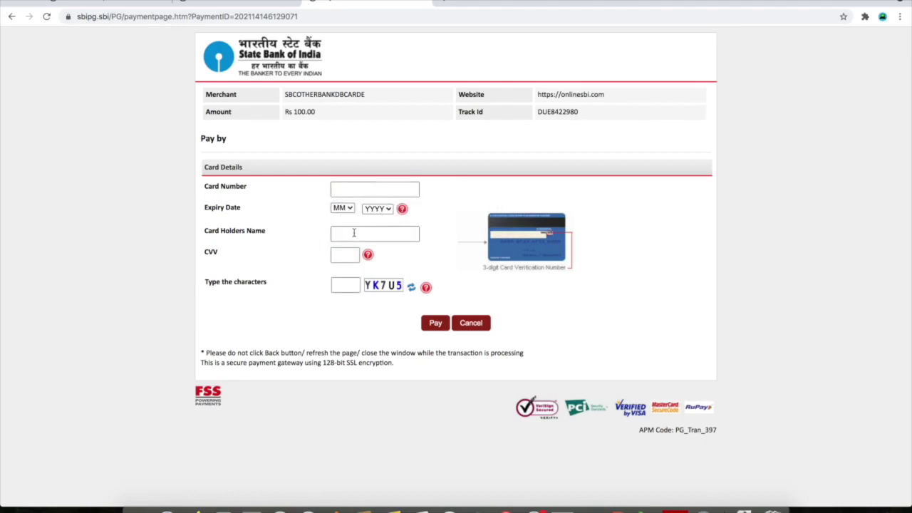
left_click(358, 233)
left_click(340, 259)
Switch between the SBI payment page and the CSIR-IMMT application form
left_click(237, 2)
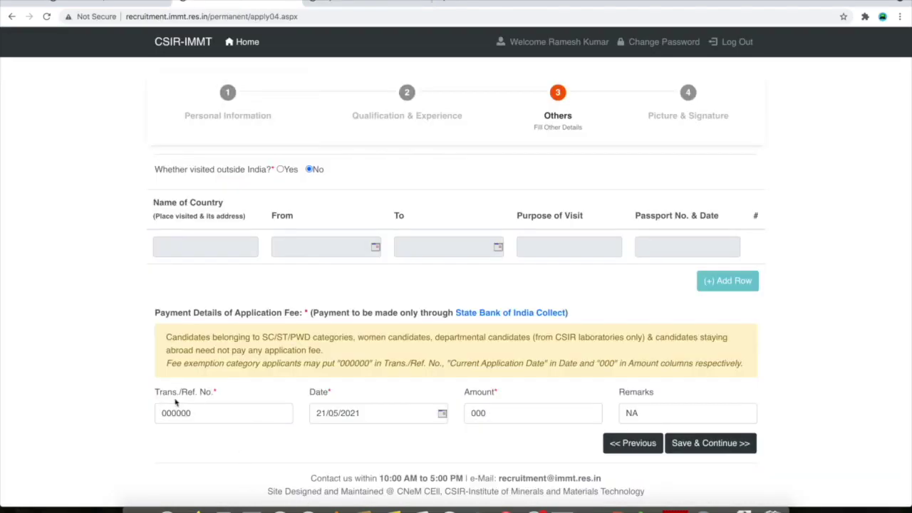
left_click(201, 415)
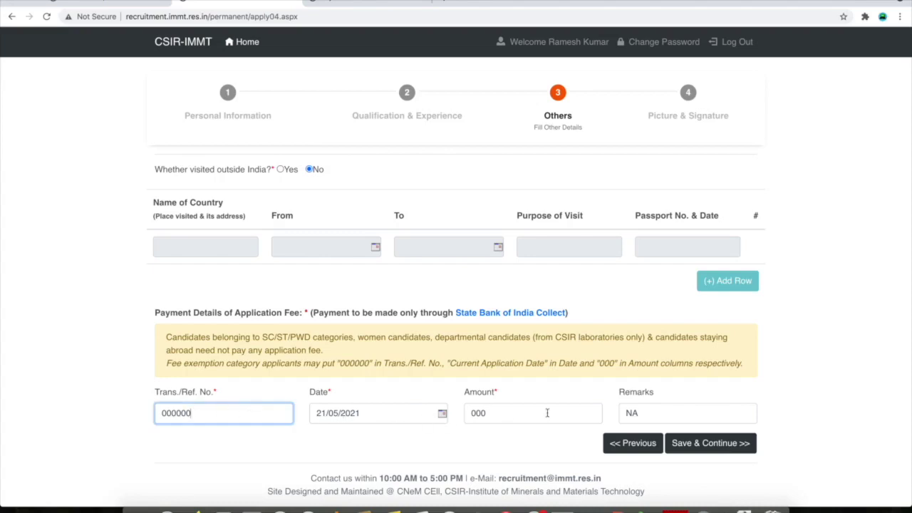
left_click(389, 4)
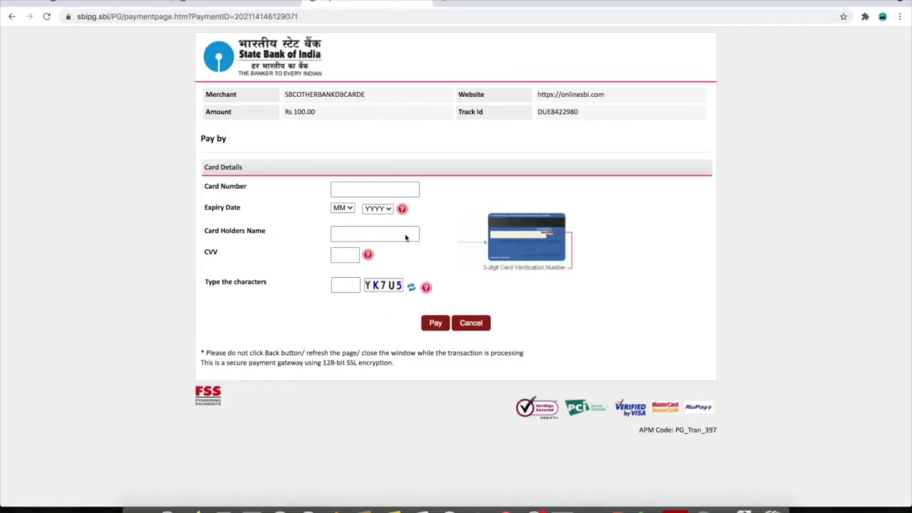
left_click(249, 2)
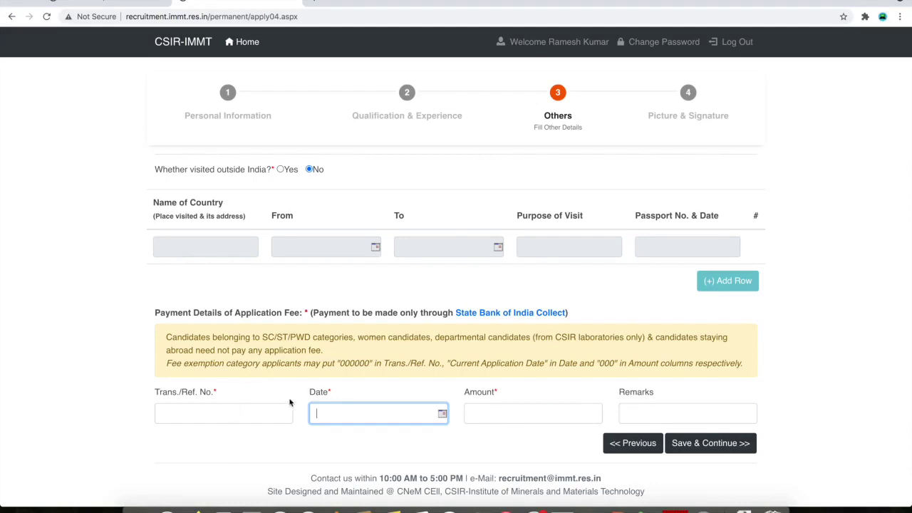
Enter reference 000000, date 21/05/2021, amount 000 and remarks NA
left_click(232, 414)
type("000000")
key("Tab")
type("000")
key("Tab")
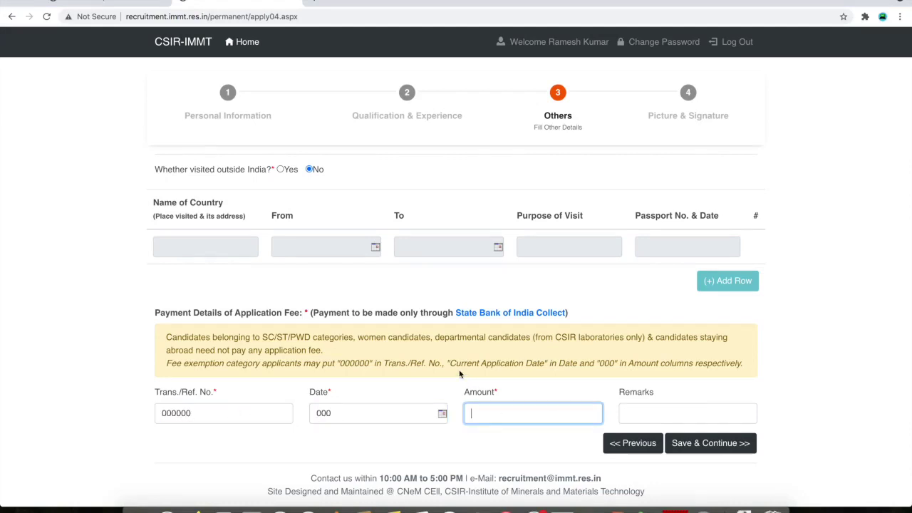
left_click(443, 413)
left_click(426, 489)
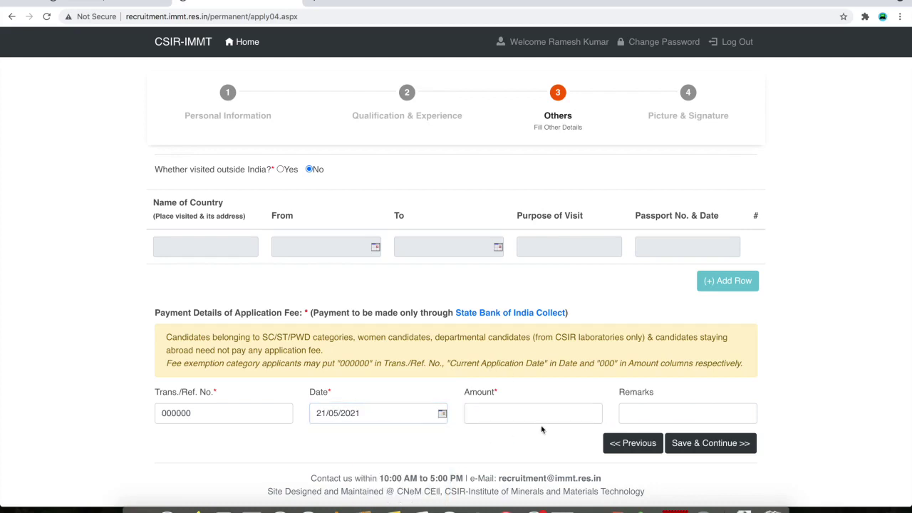
left_click(500, 412)
type("000")
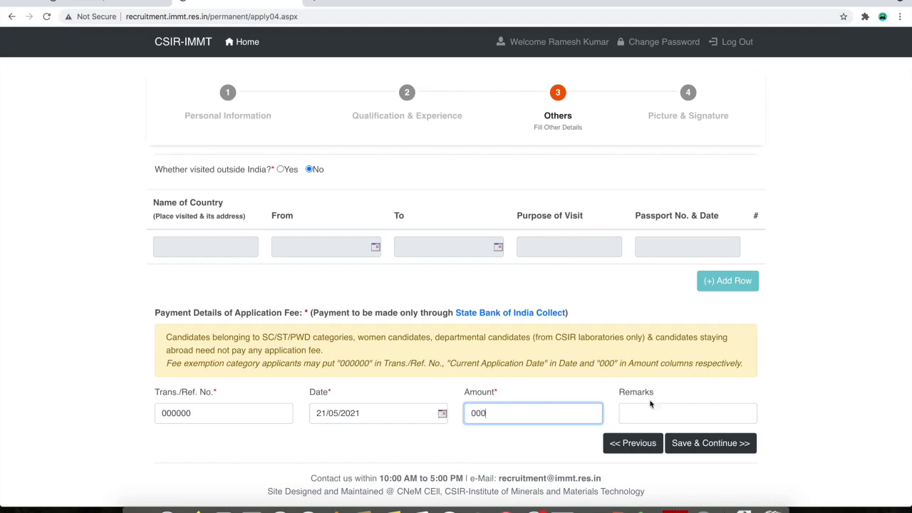
left_click(673, 410)
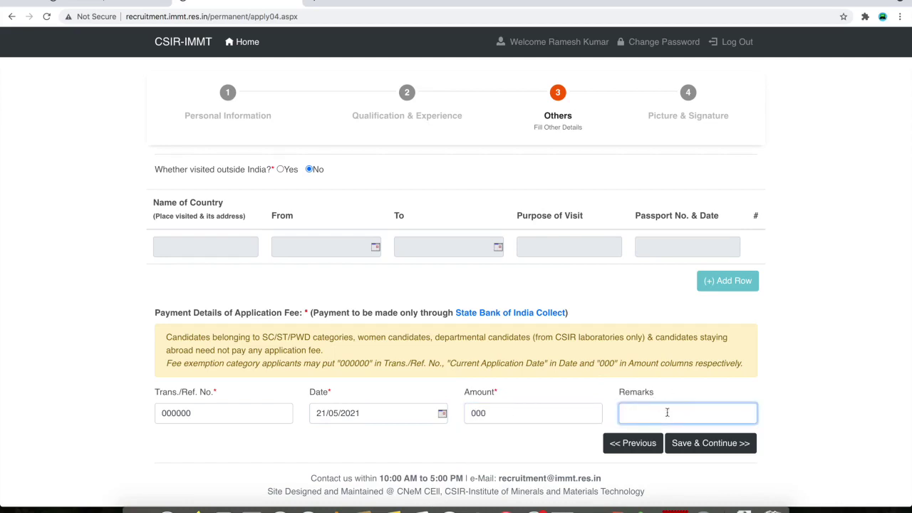
type("NA")
Save the Others step and upload photos.jpg as photo and sinature.jpg as signature
left_click(729, 446)
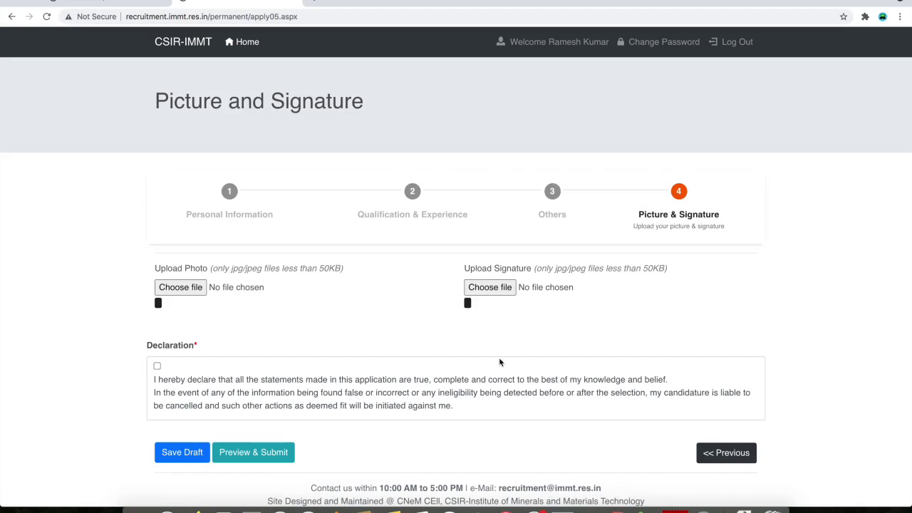
left_click(180, 278)
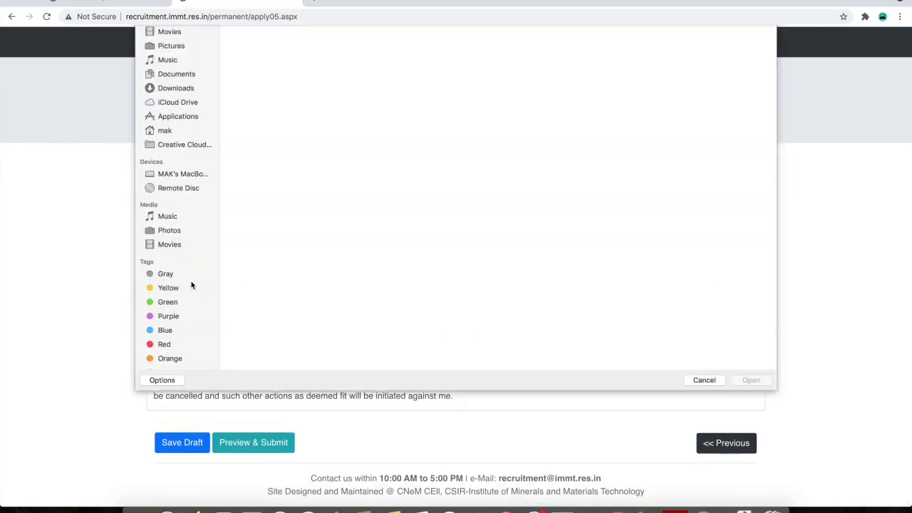
double_click(558, 68)
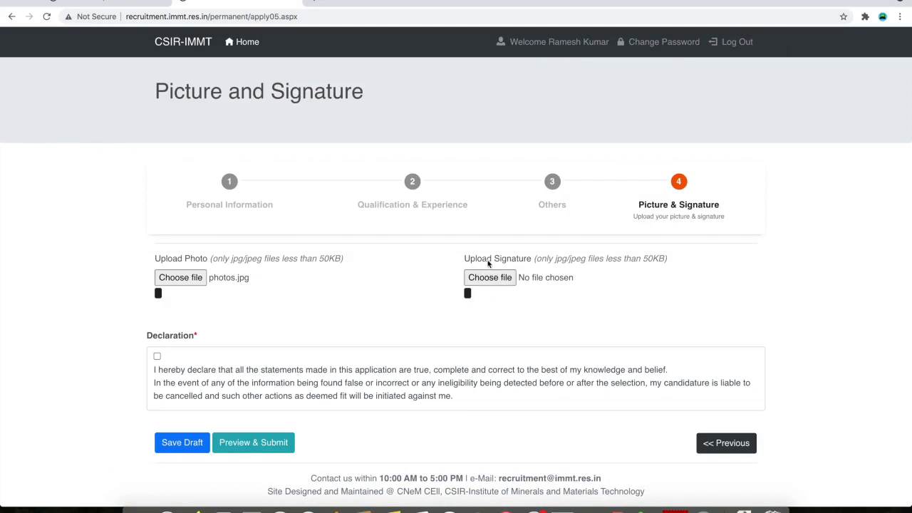
left_click(502, 279)
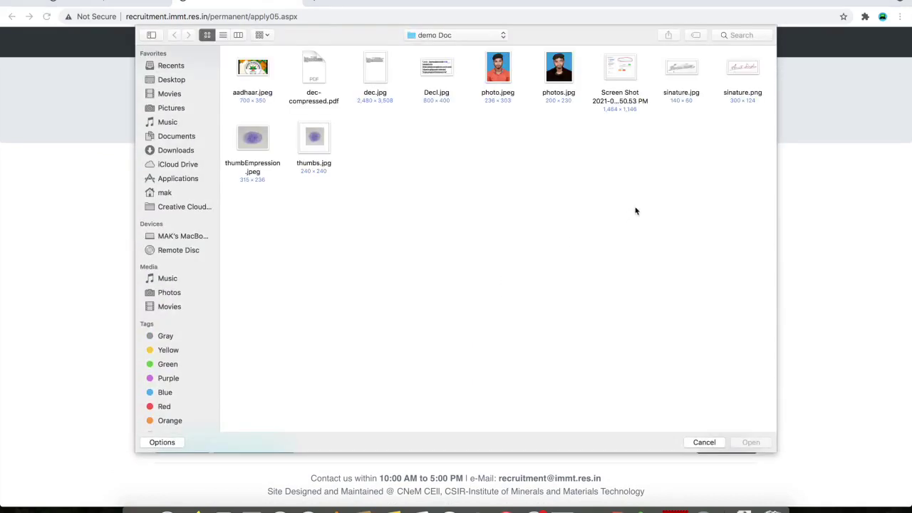
left_click(685, 72)
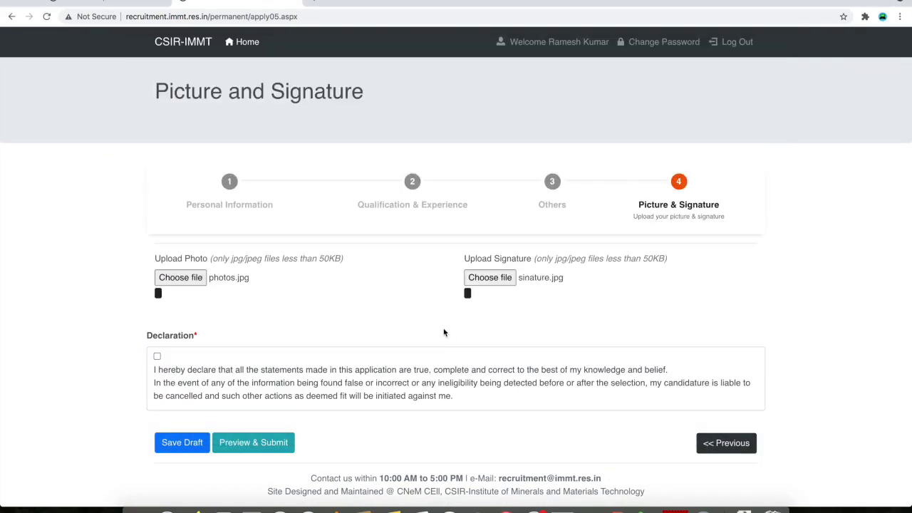
Accept the declaration, save the draft, and preview the final submission
left_click(157, 358)
left_click(179, 451)
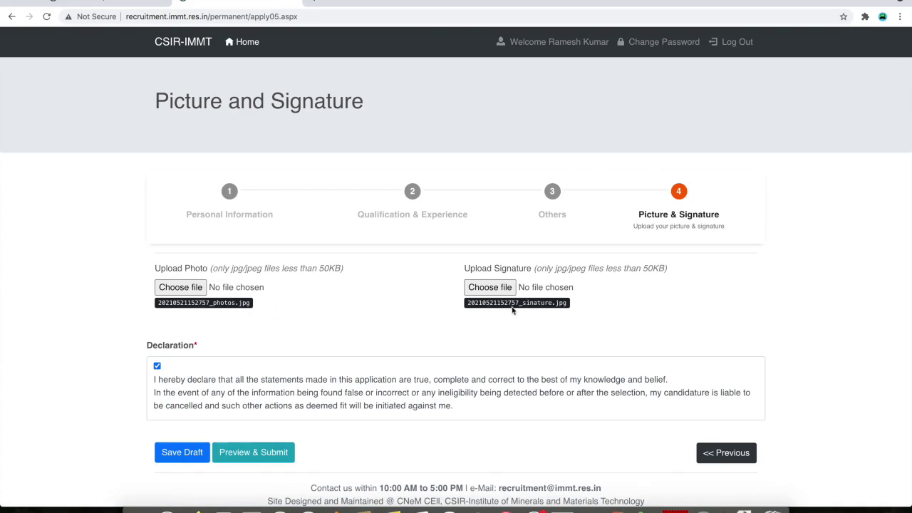
left_click(269, 456)
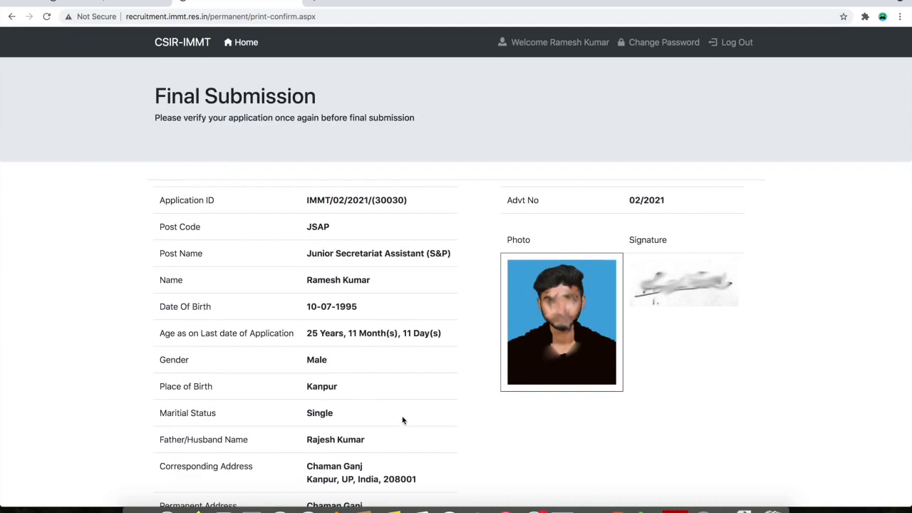
Scroll through the Final Submission preview to check the qualifications, payment 000000 and foreign visits
scroll(402, 421, "down", 10)
scroll(402, 421, "down", 5)
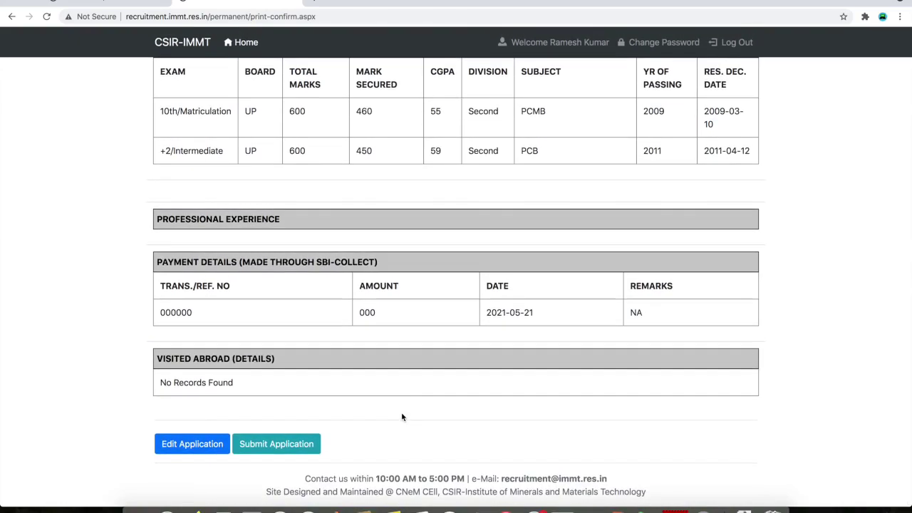
scroll(414, 347, "up", 15)
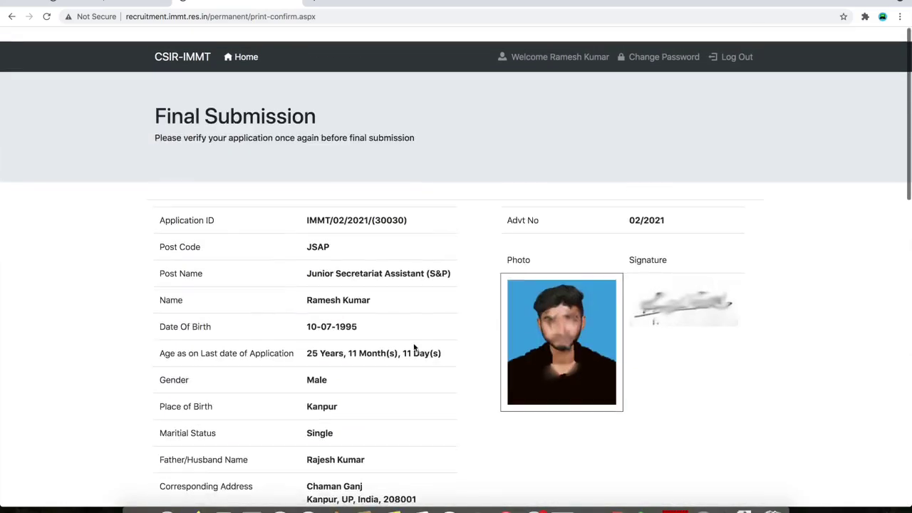
scroll(353, 353, "down", 15)
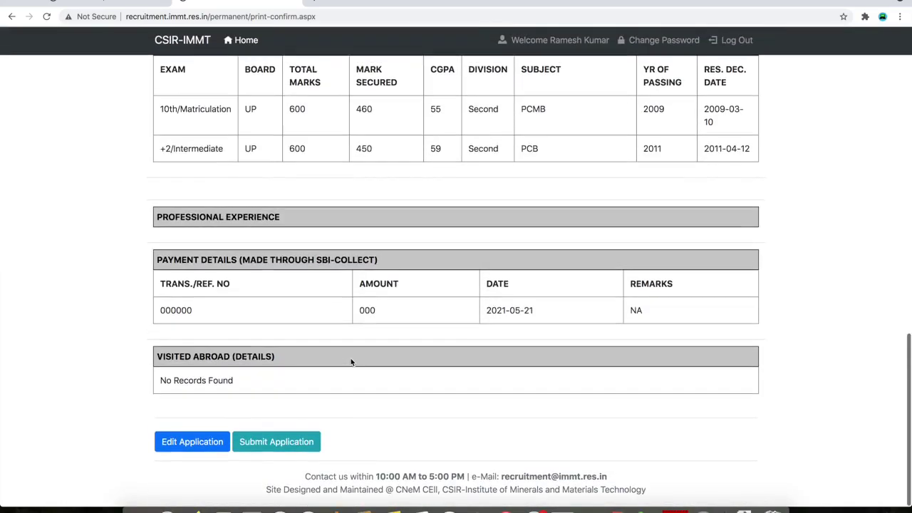
Reopen the application for editing and save the Personal Information step
left_click(185, 447)
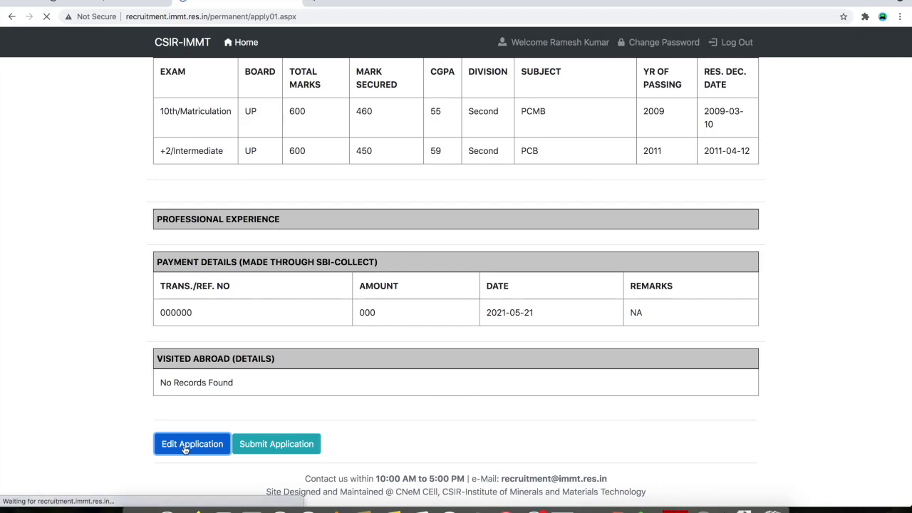
scroll(351, 401, "down", 1)
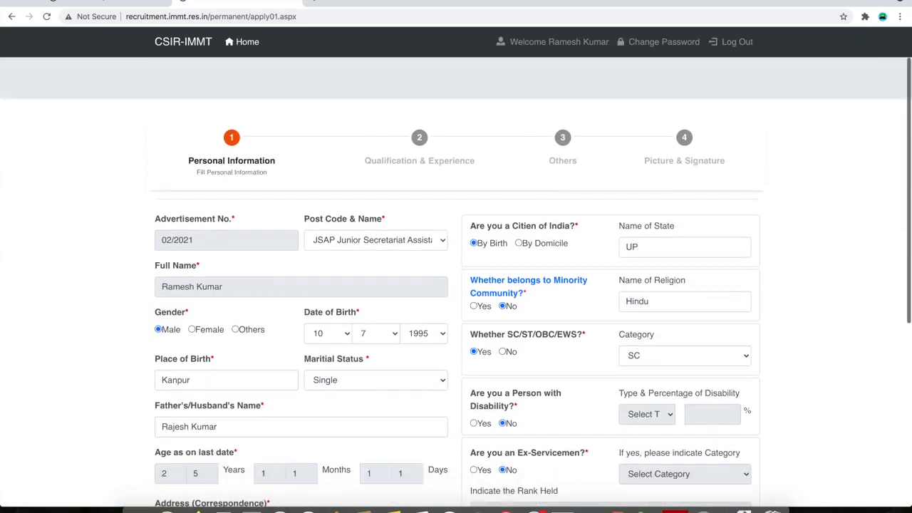
scroll(311, 271, "down", 5)
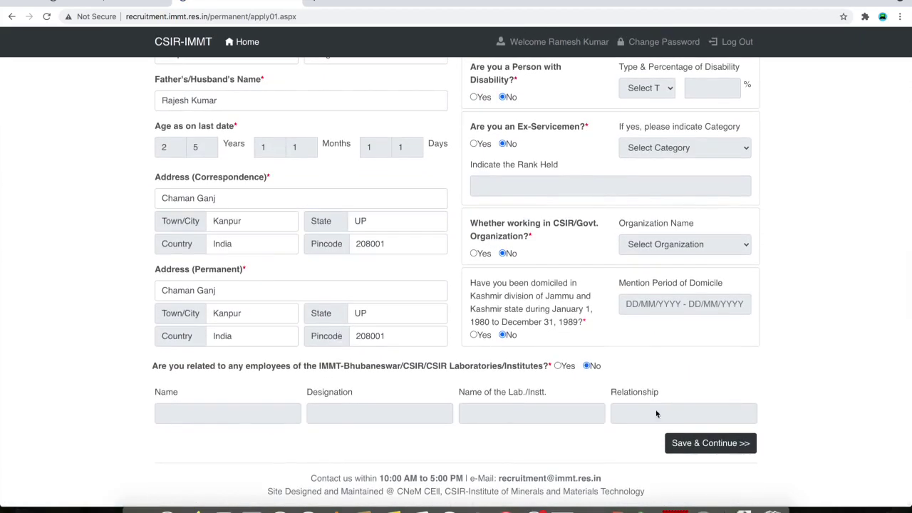
left_click(710, 443)
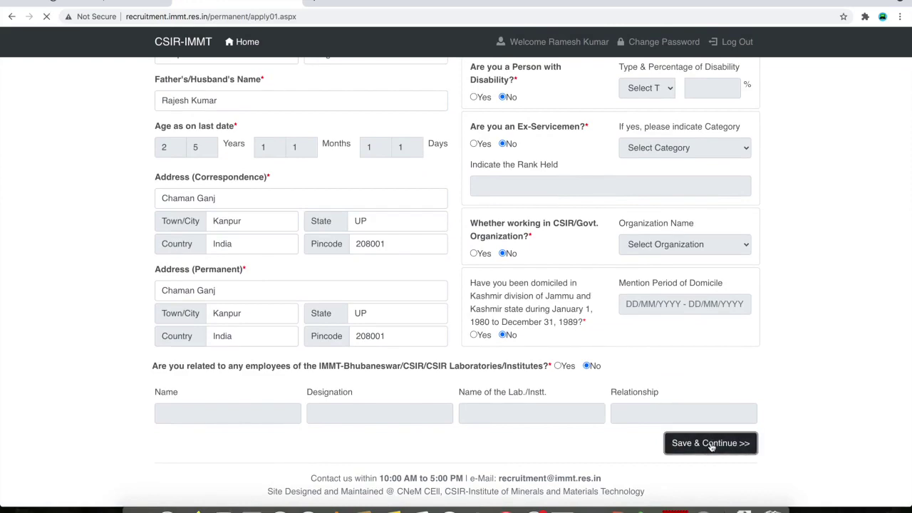
Save the Qualifications and Others steps to reach Picture and Signature, then save as draft
scroll(701, 448, "down", 5)
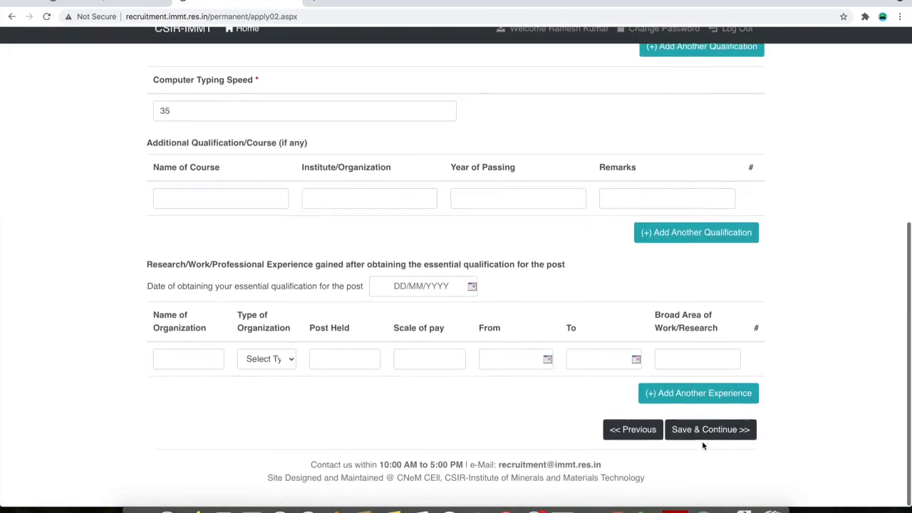
left_click(717, 448)
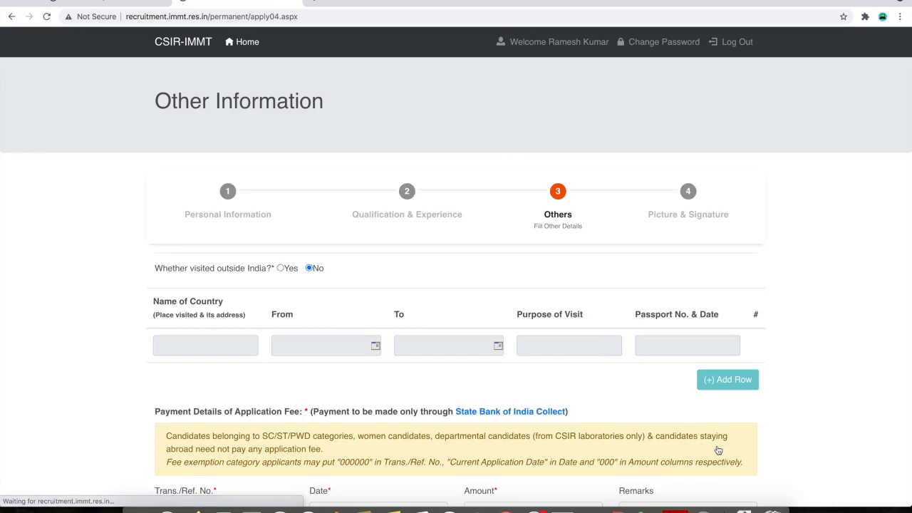
scroll(719, 447, "down", 5)
left_click(727, 445)
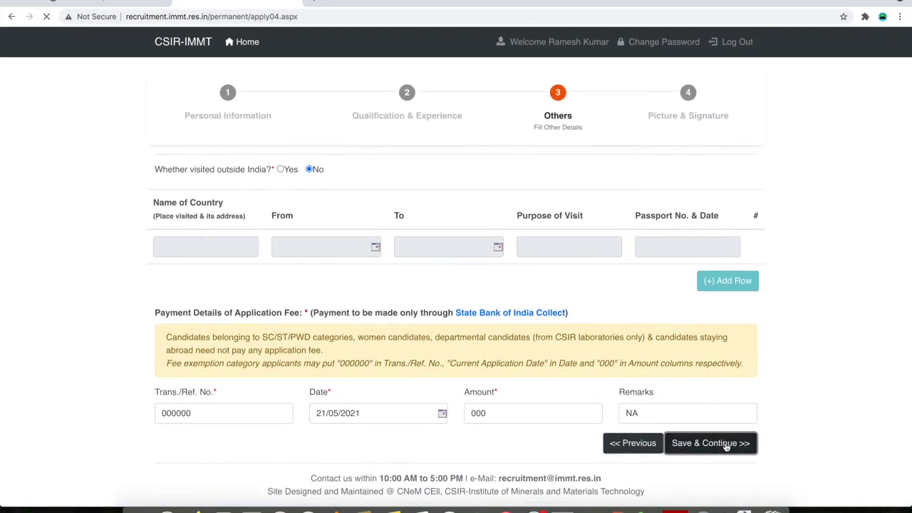
scroll(320, 455, "down", 1)
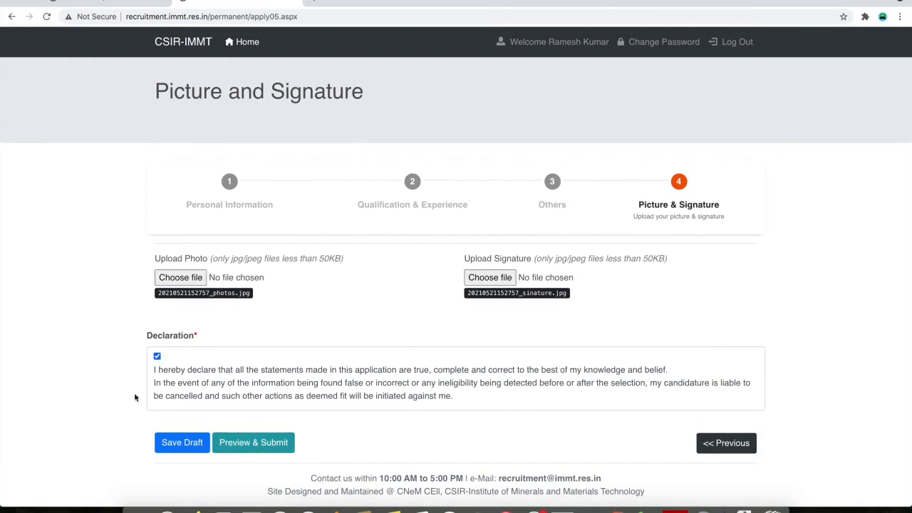
left_click(183, 443)
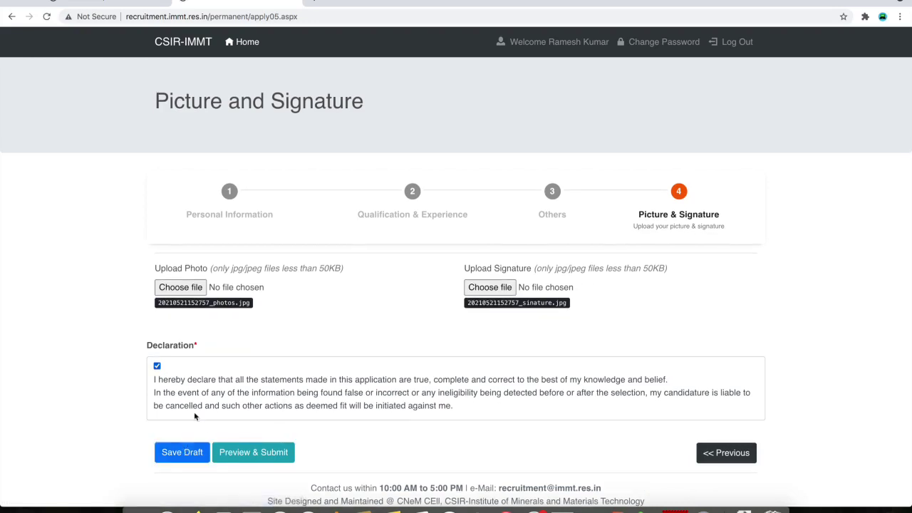
Review the Final Submission preview with photo and signature, then return to the Details of Posts list
left_click(264, 454)
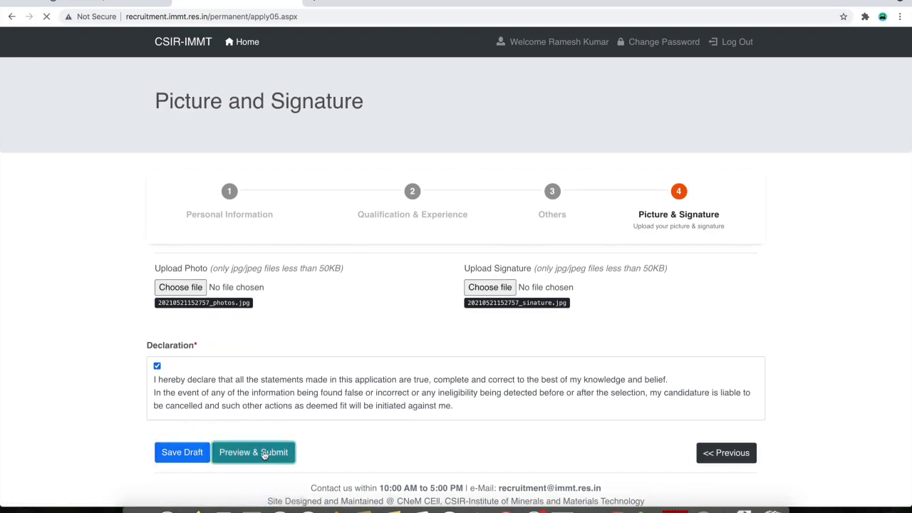
scroll(377, 420, "down", 15)
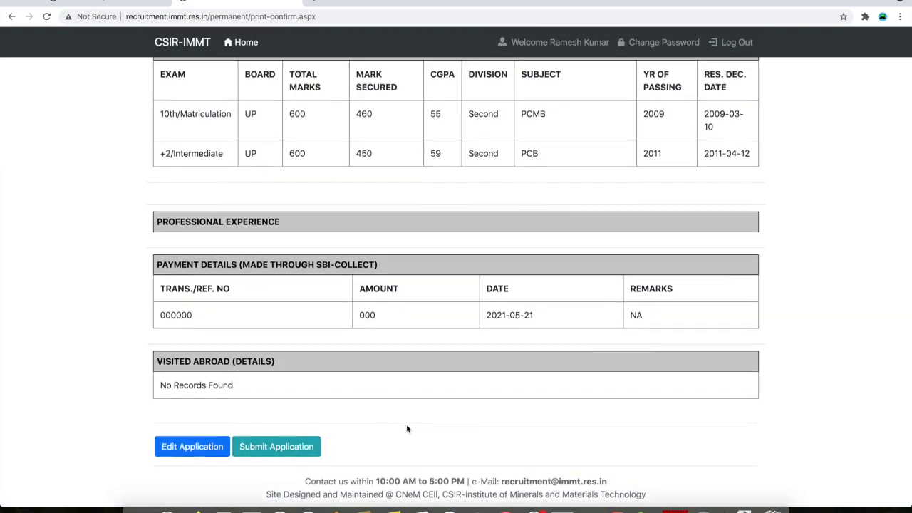
scroll(407, 428, "up", 15)
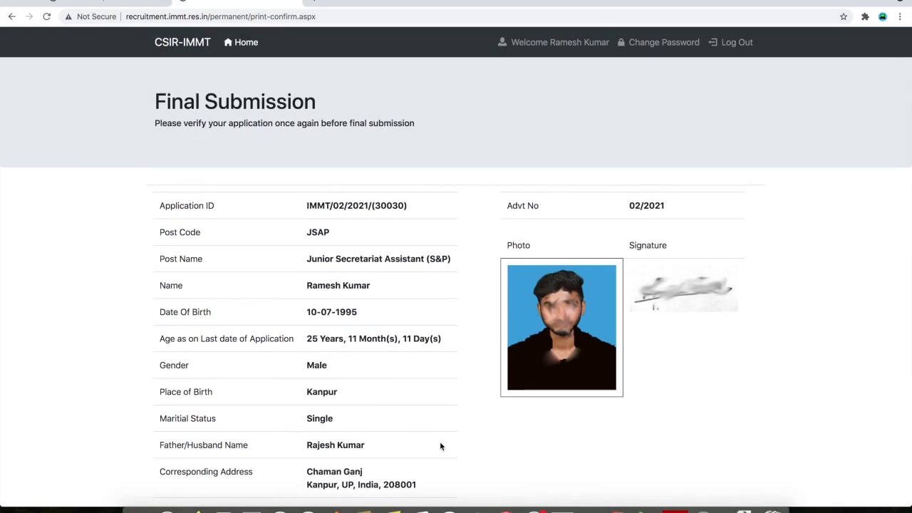
scroll(441, 445, "down", 3)
scroll(440, 446, "down", 1)
scroll(440, 446, "up", 3)
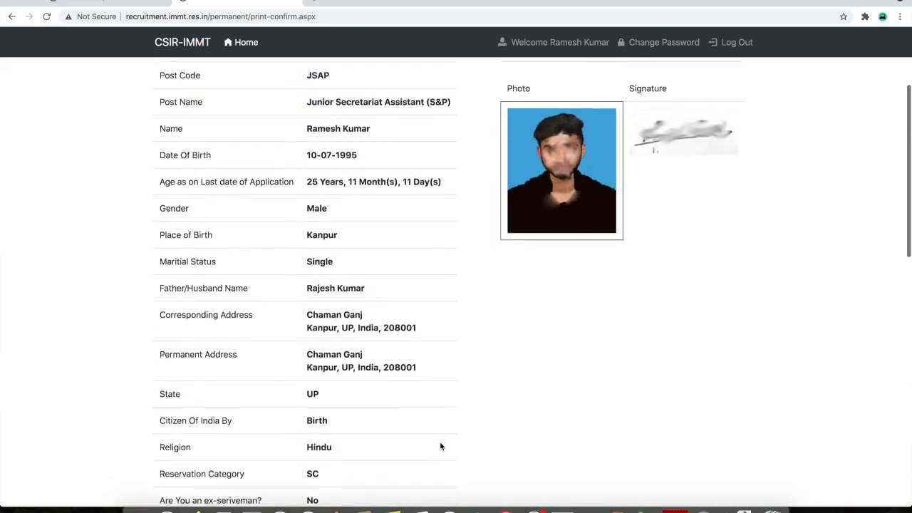
scroll(440, 445, "up", 3)
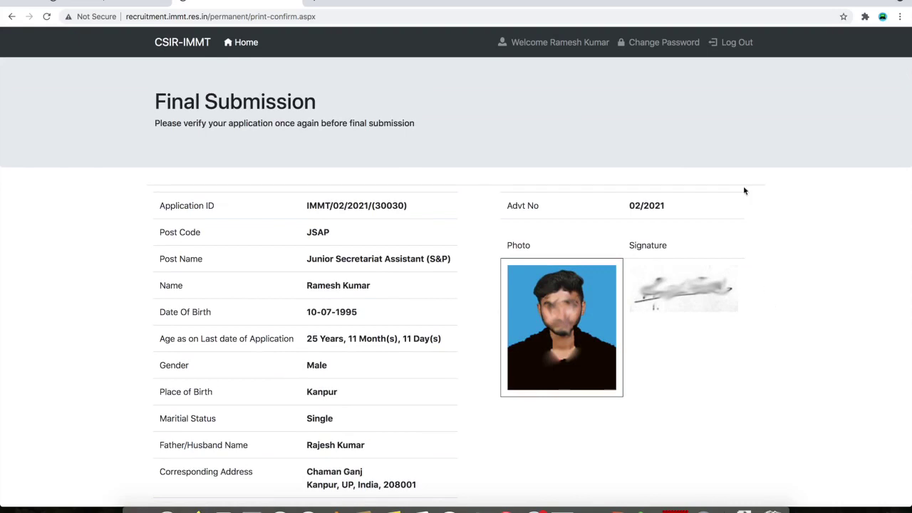
left_click(547, 44)
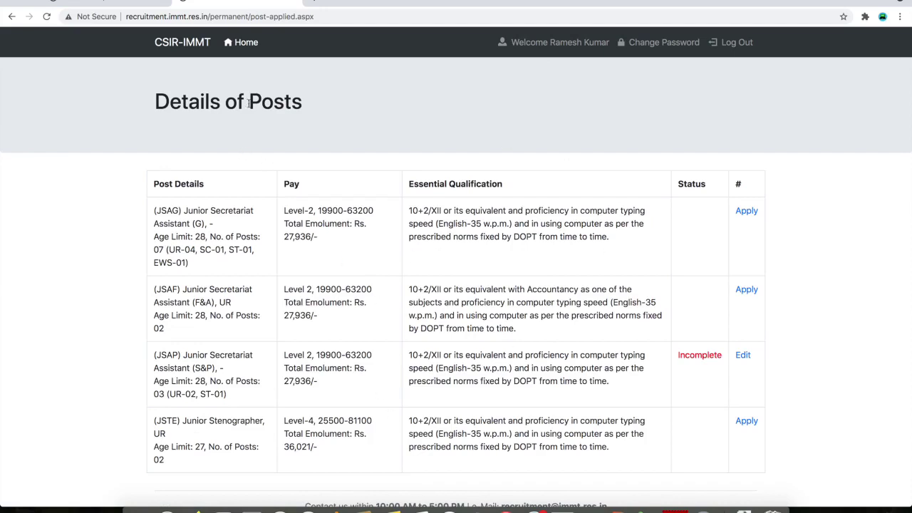
Edit the Incomplete JSAP application from the Details of Posts list
scroll(504, 366, "down", 1)
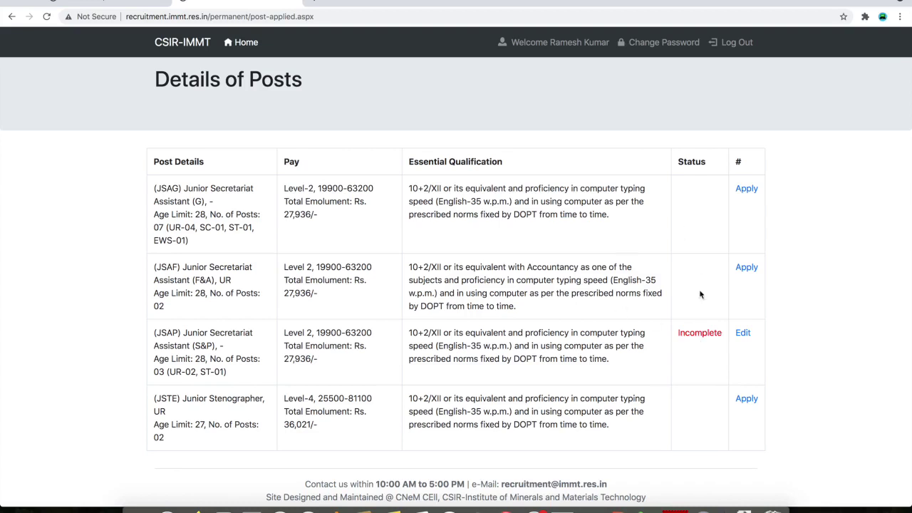
left_click(742, 337)
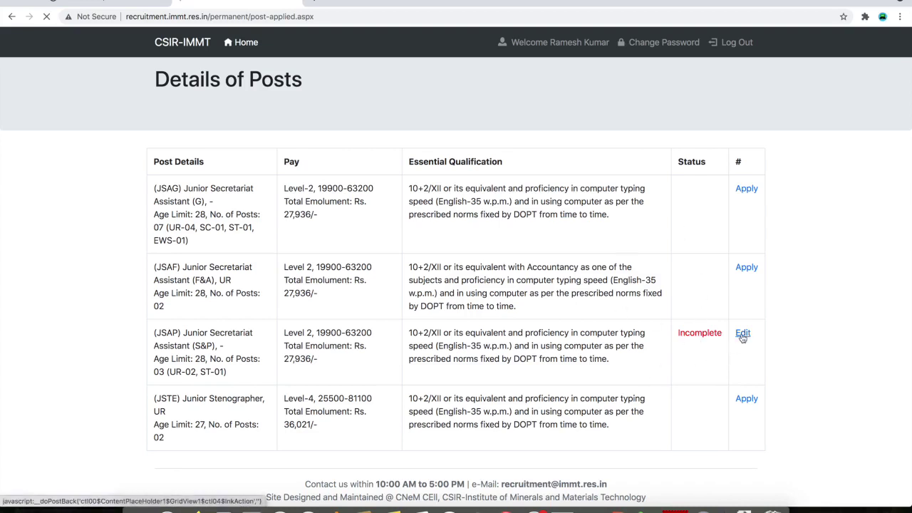
Save the Personal Information and Qualification steps unchanged
scroll(487, 419, "down", 5)
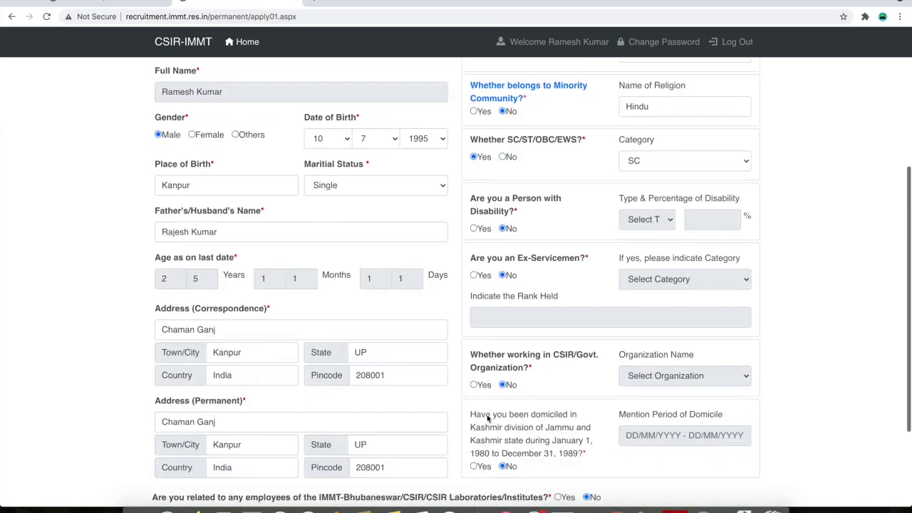
scroll(487, 419, "down", 2)
left_click(714, 447)
scroll(574, 451, "down", 5)
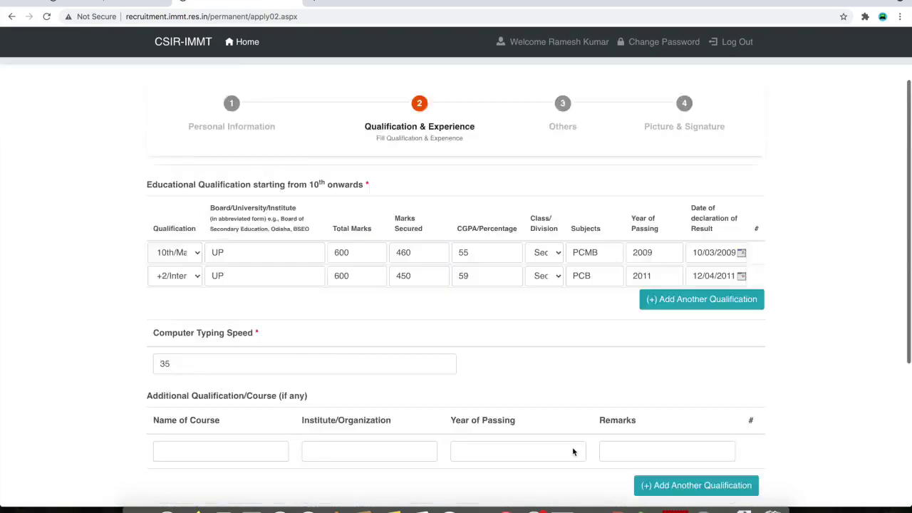
left_click(713, 443)
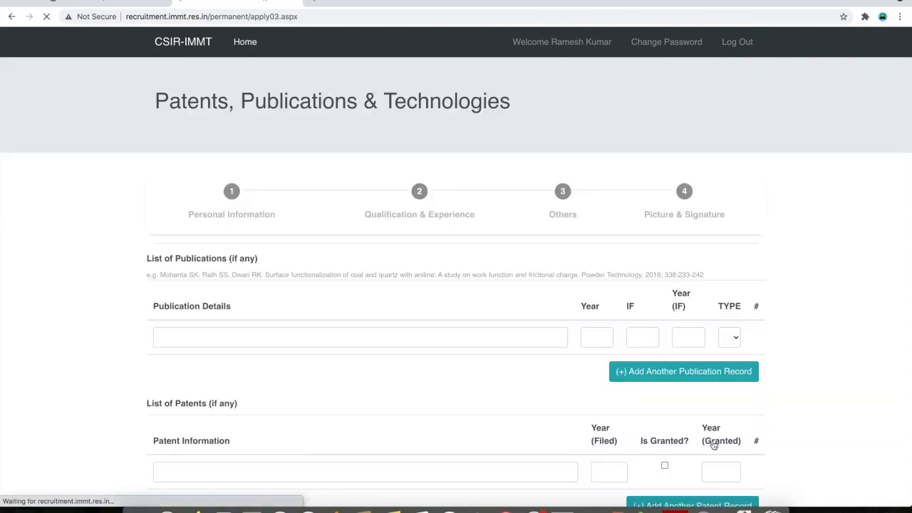
Replace the Motivation and Future Research Plan answers with NA and save the page
scroll(713, 443, "down", 5)
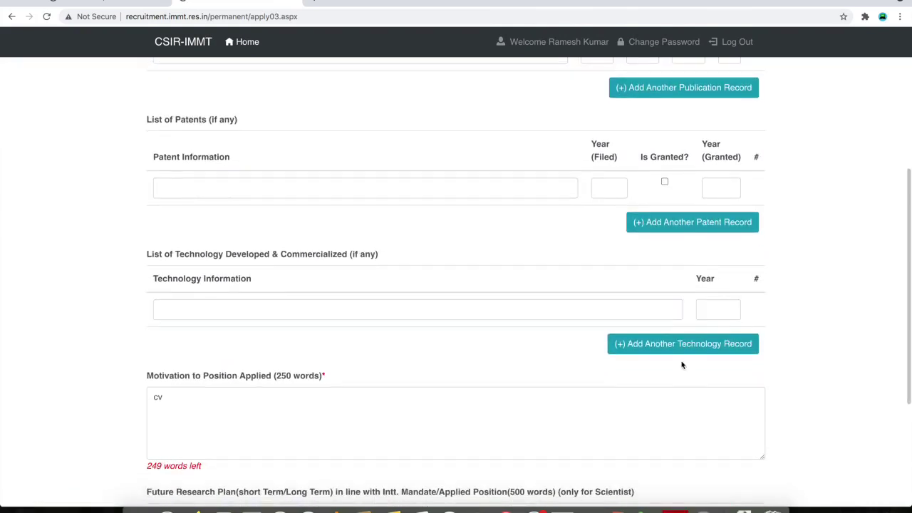
scroll(682, 365, "up", 1)
scroll(488, 391, "up", 4)
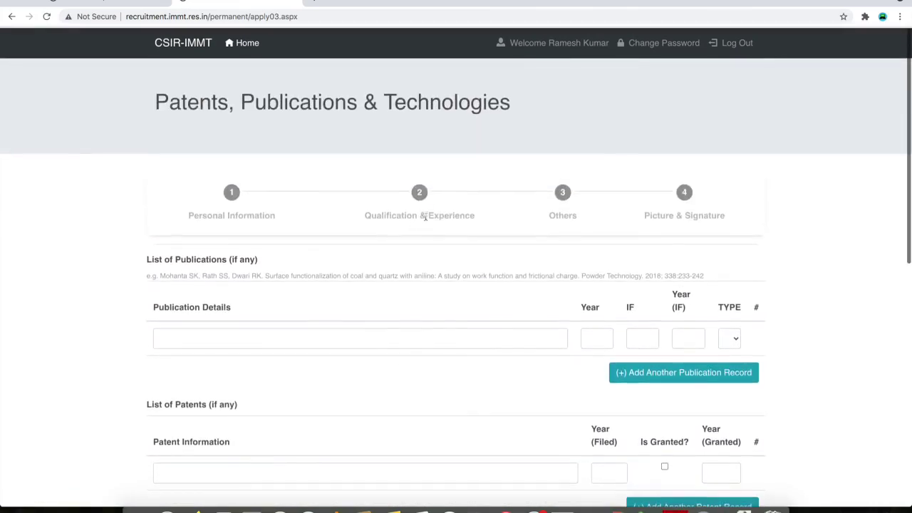
scroll(495, 367, "down", 6)
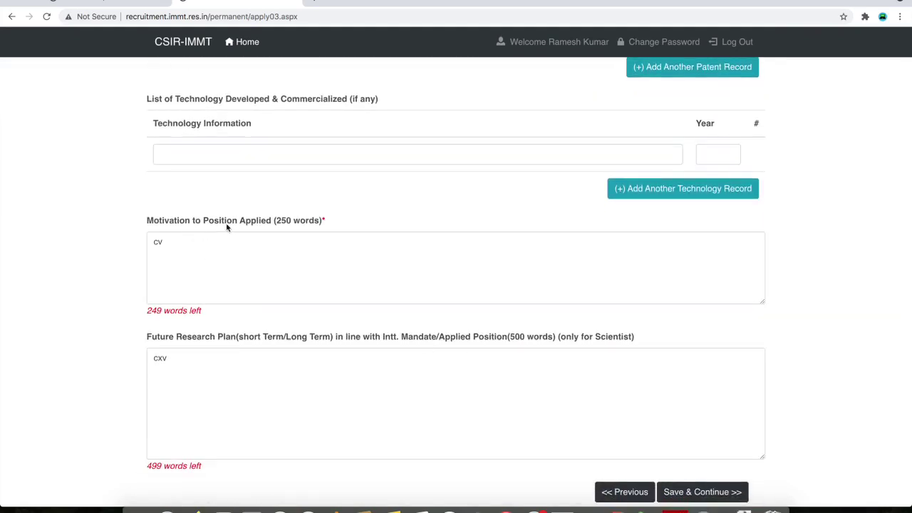
double_click(263, 266)
type("NA")
double_click(225, 373)
type("N")
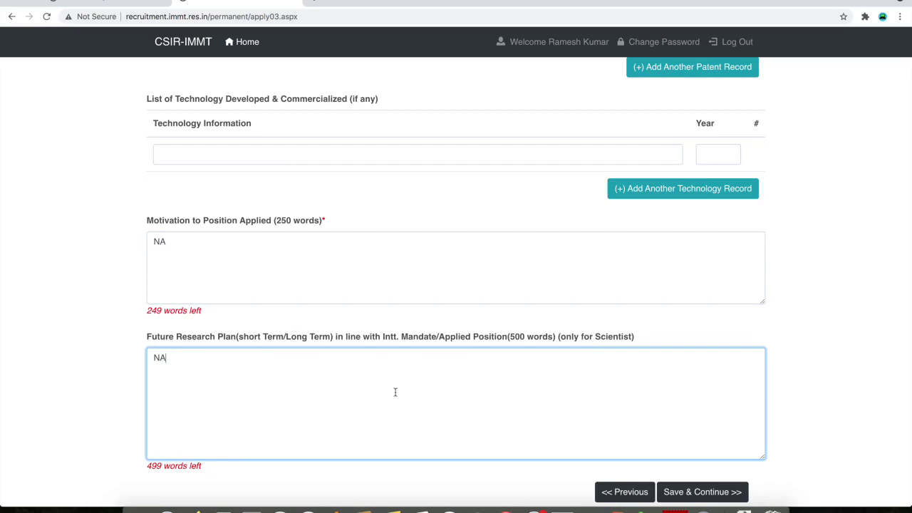
scroll(395, 392, "down", 2)
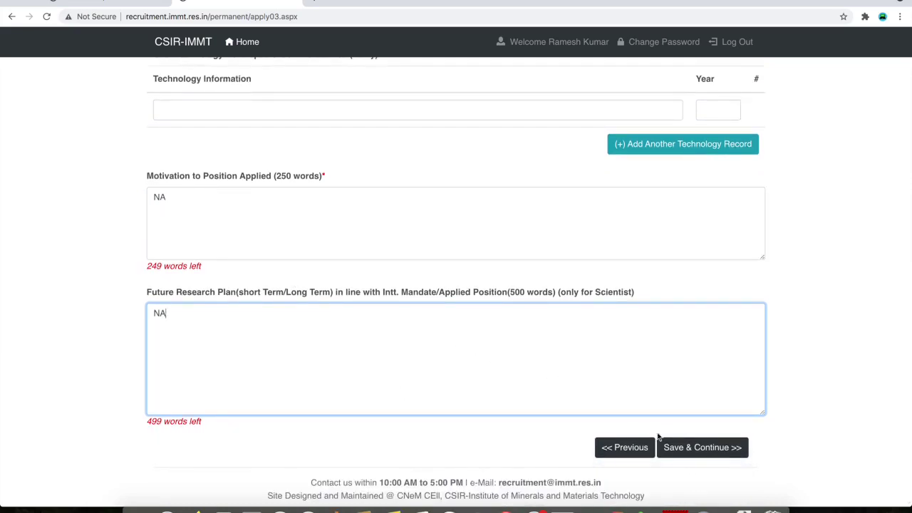
left_click(677, 447)
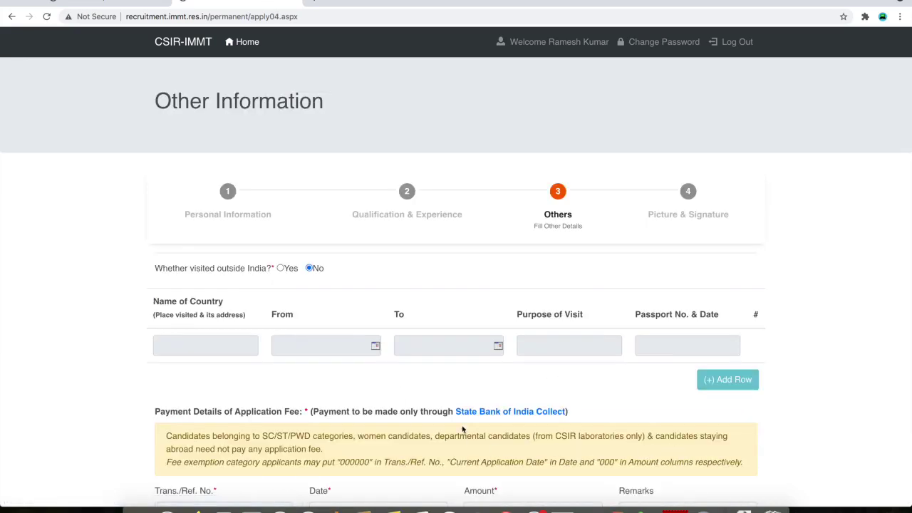
Save the payment details on the Others step to reach step 4
scroll(463, 428, "down", 3)
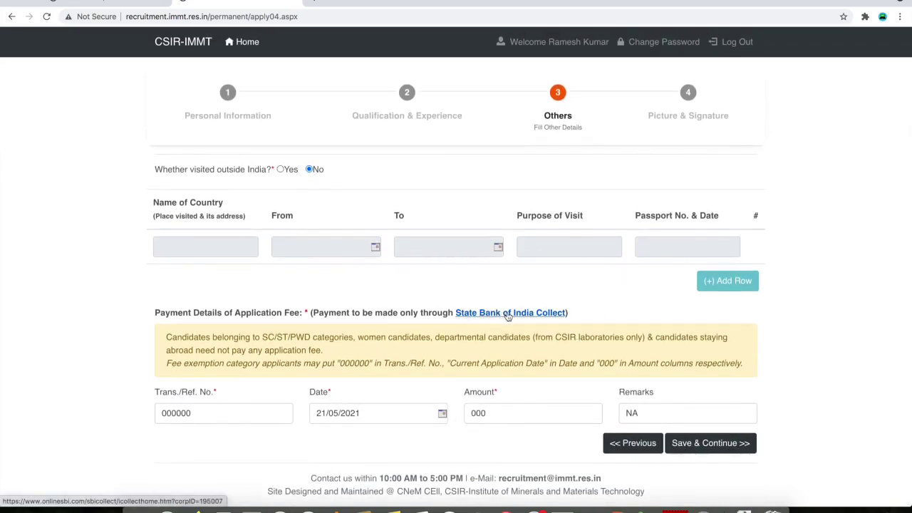
left_click(705, 443)
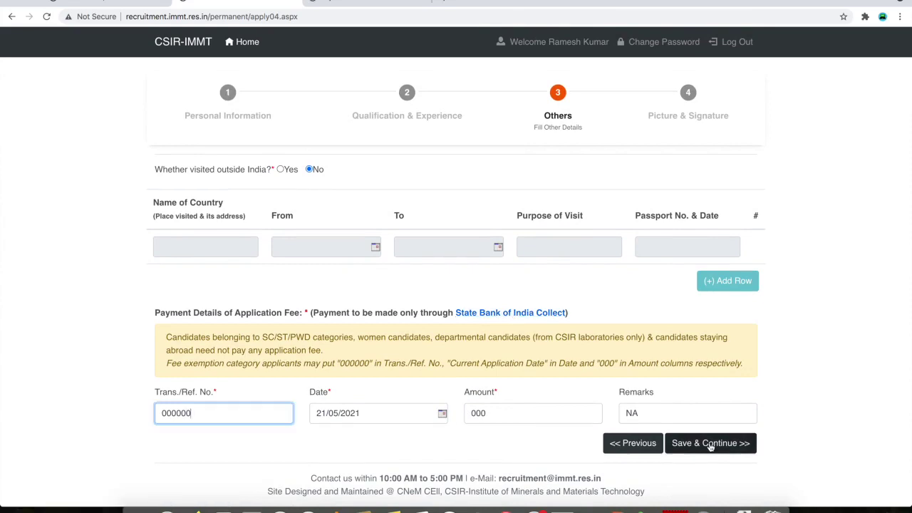
left_click(721, 449)
left_click(720, 447)
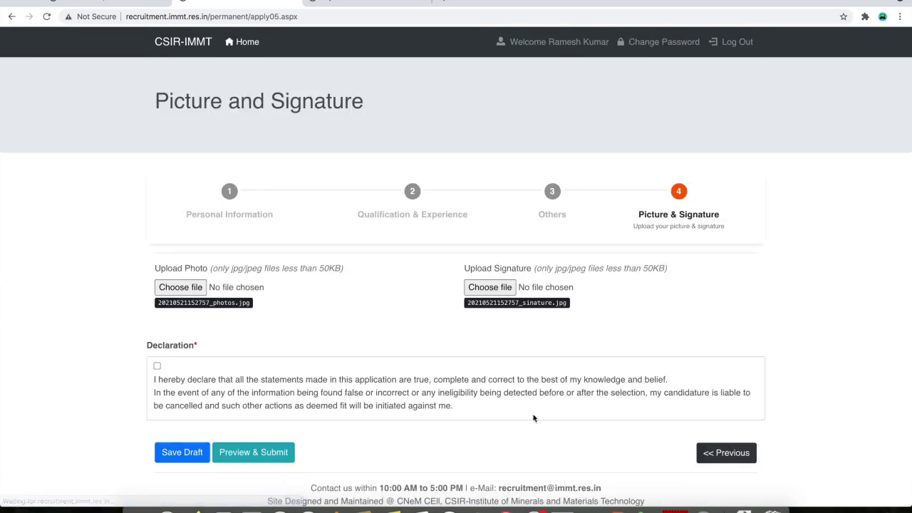
Accept the declaration and review the Final Submission preview with photo and signature
left_click(156, 365)
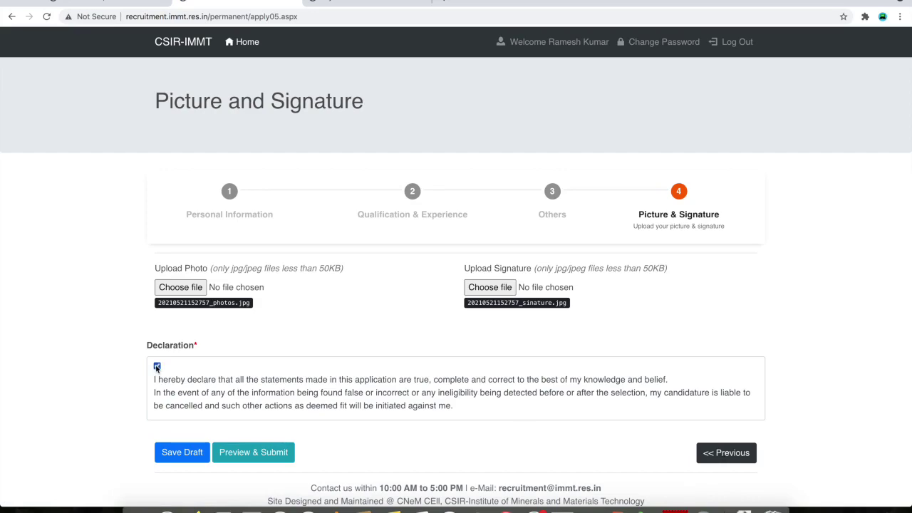
left_click(257, 460)
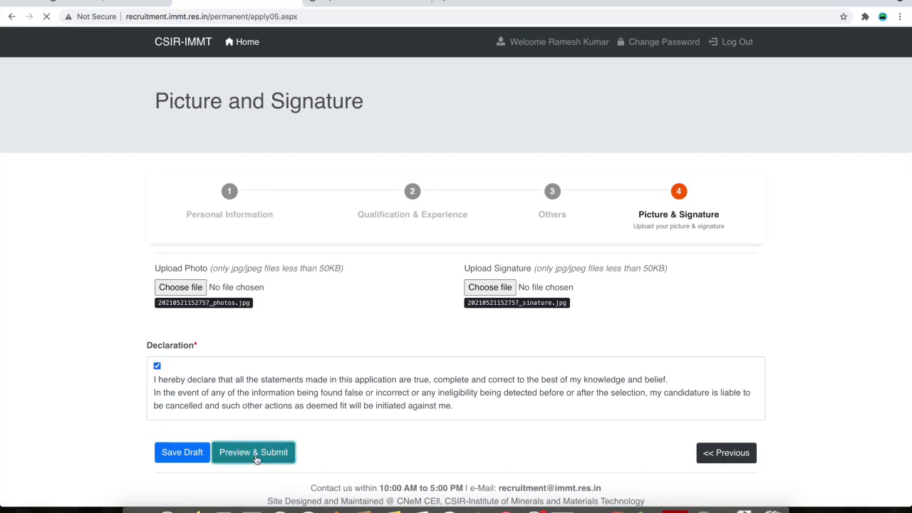
scroll(457, 392, "down", 15)
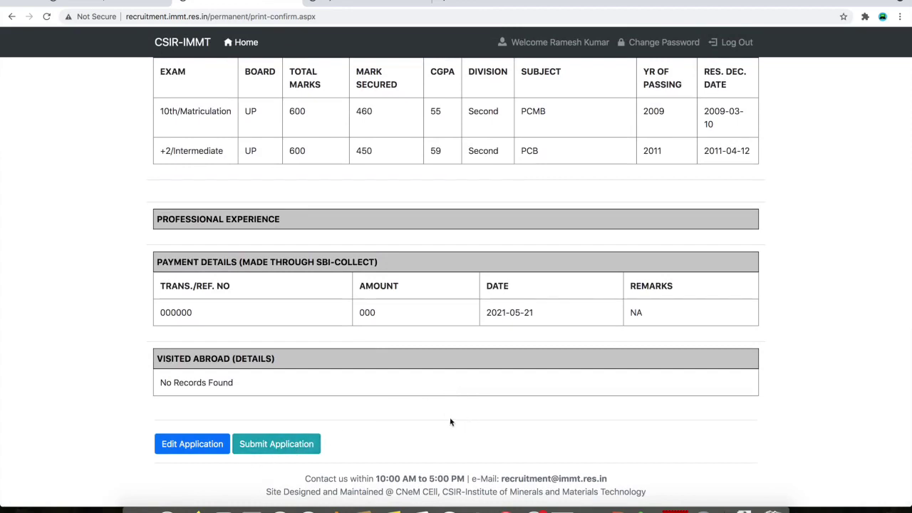
scroll(451, 421, "up", 15)
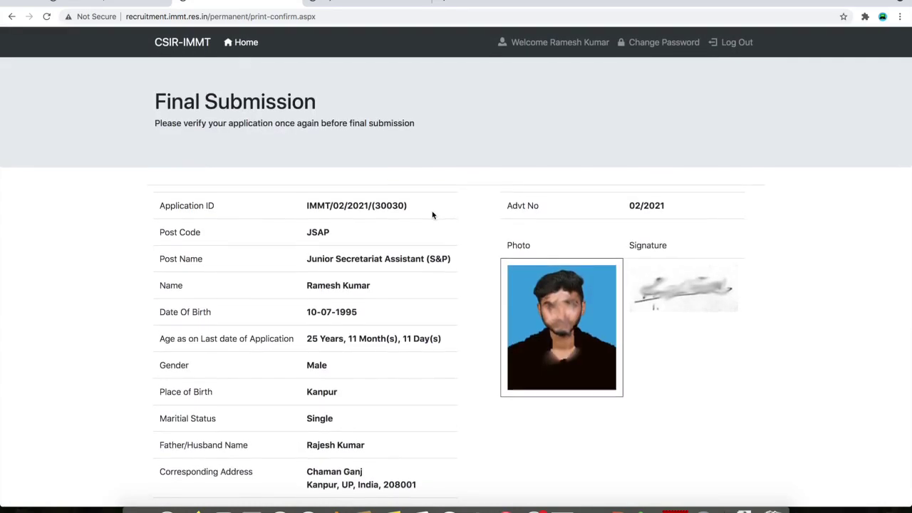